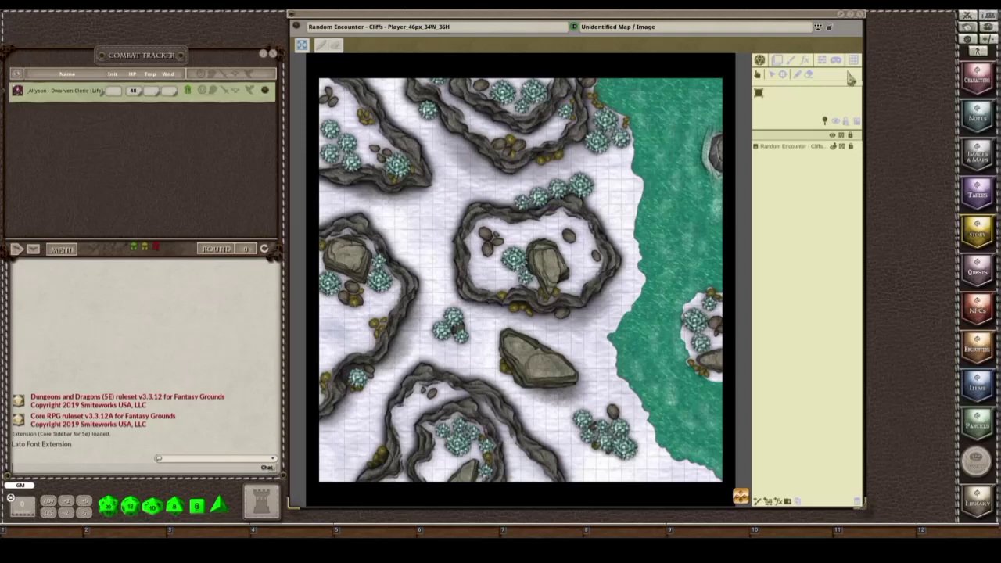
Look through the Encounters in Icewind Dale and Maps_Encounters in Icewind Dale groups in the campaign's image list, and close the list
click(976, 153)
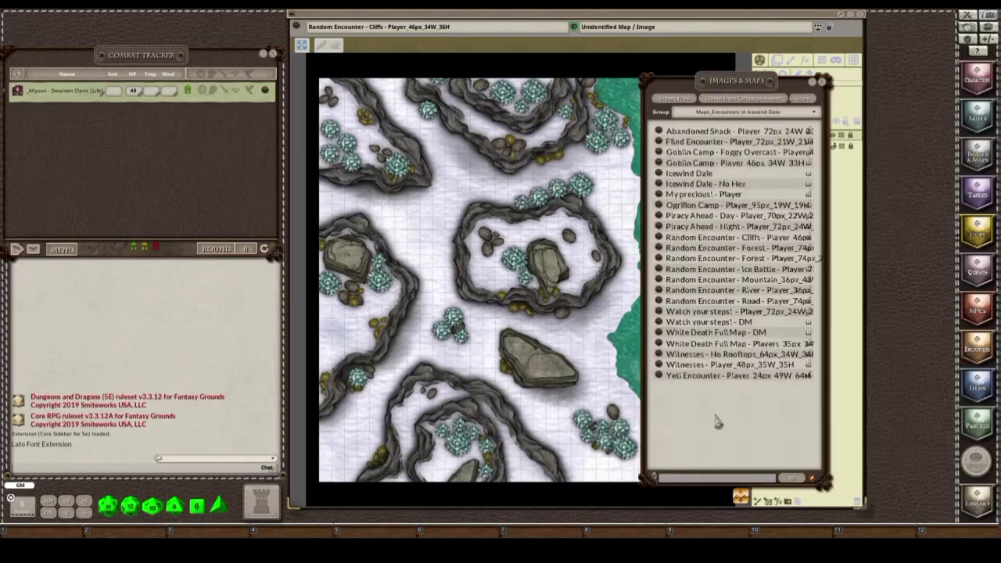
click(742, 114)
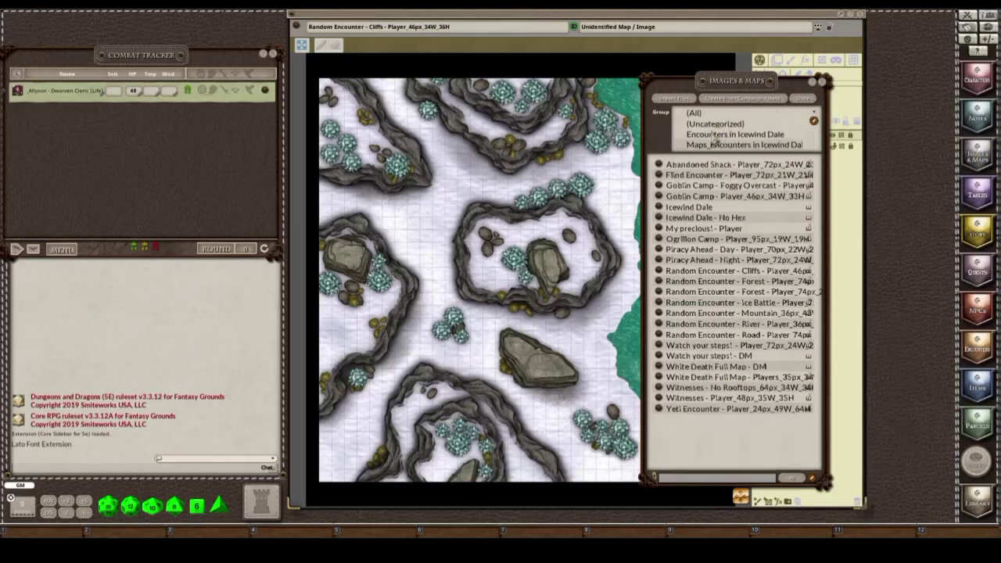
click(713, 137)
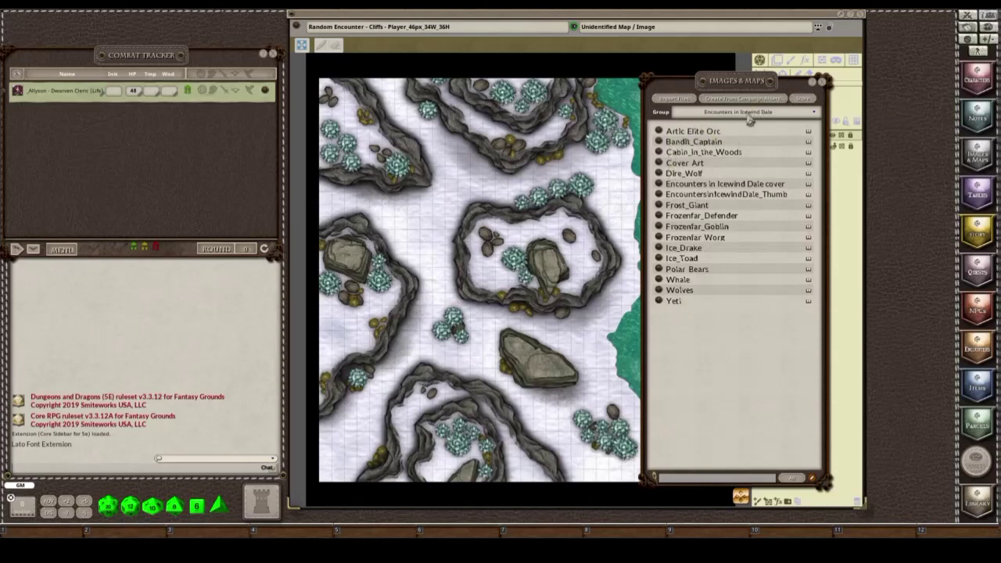
click(749, 114)
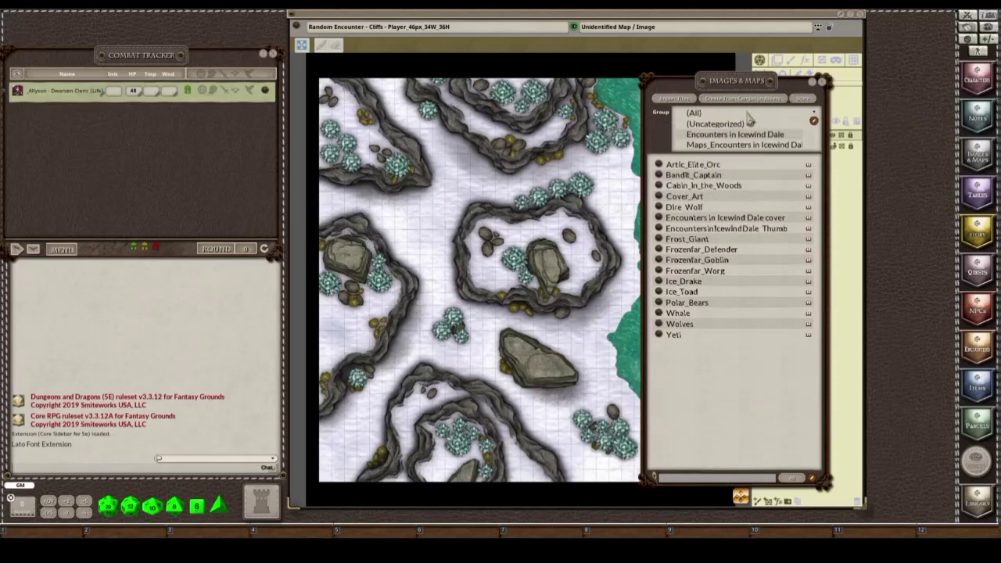
click(727, 145)
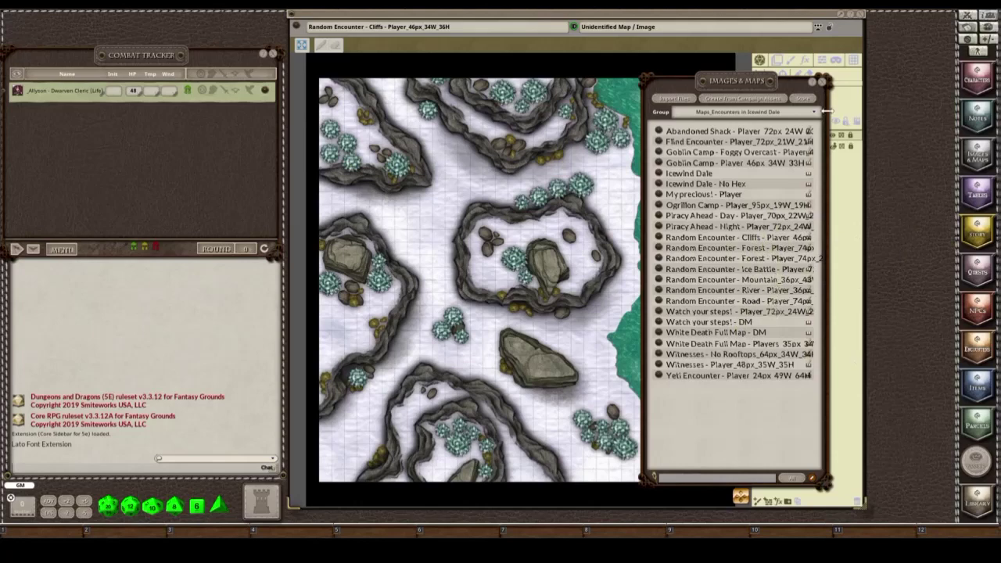
click(820, 81)
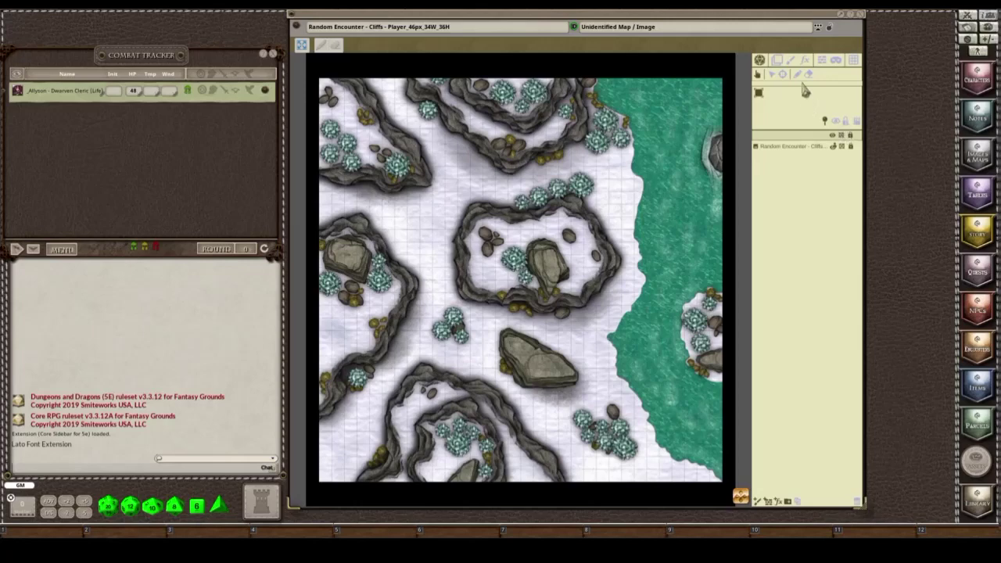
Check the cliffs map's line-of-sight outlines, and add an effects layer of type Water to the map
click(836, 60)
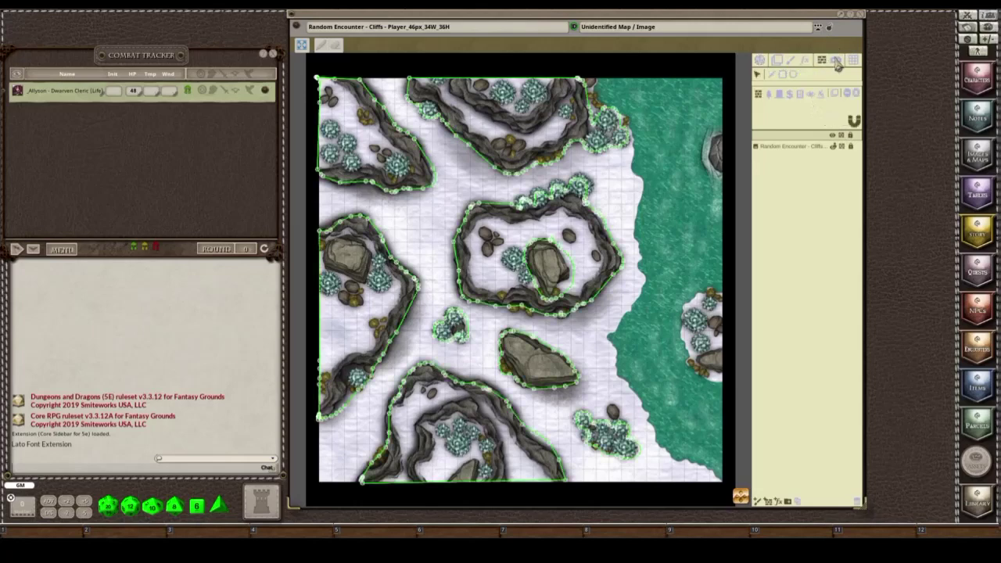
click(779, 501)
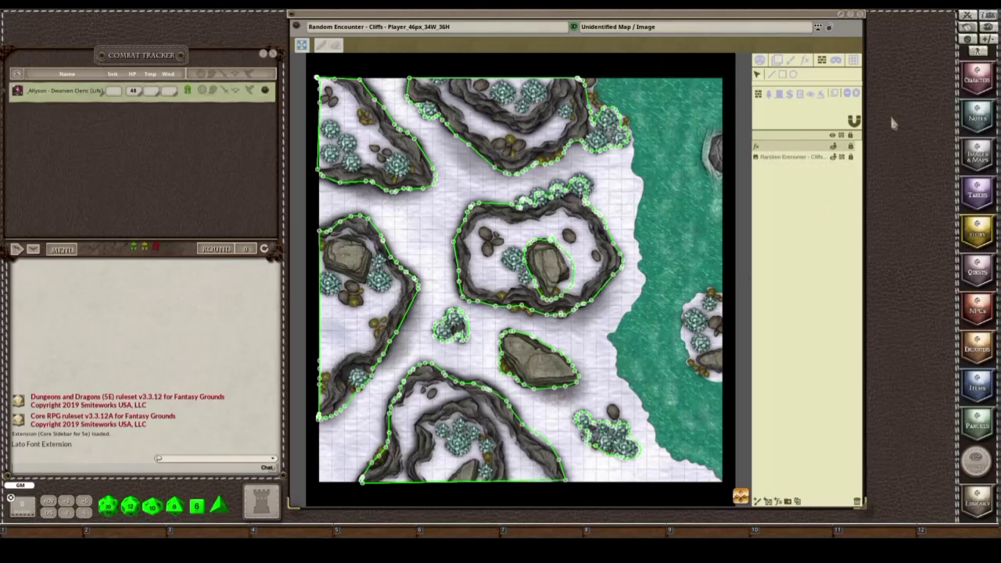
click(806, 63)
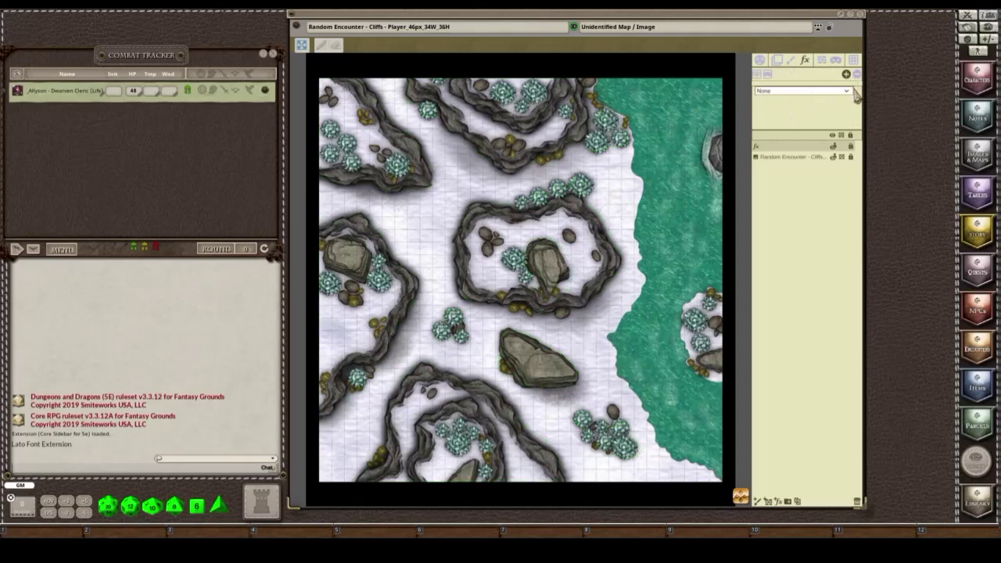
click(848, 92)
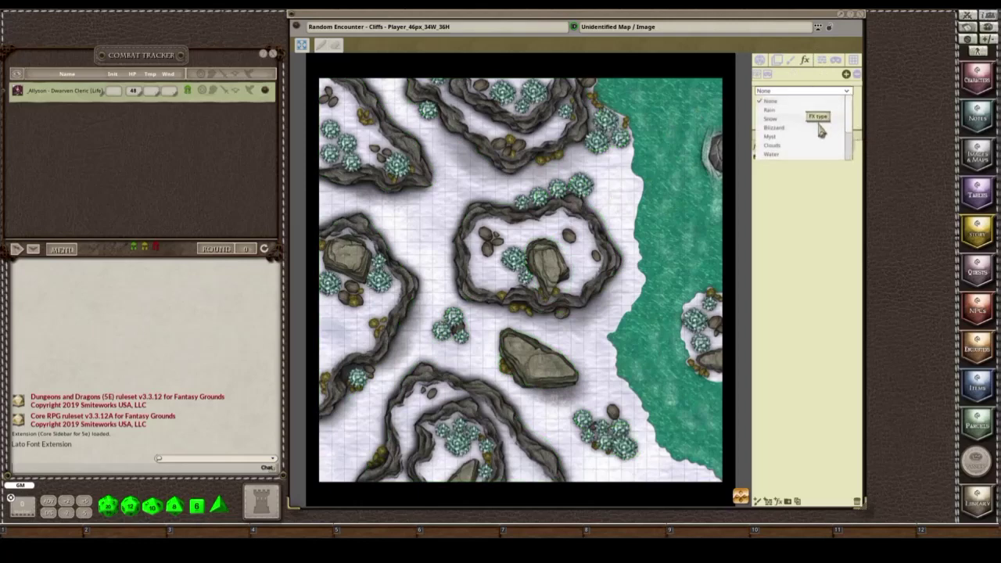
click(775, 155)
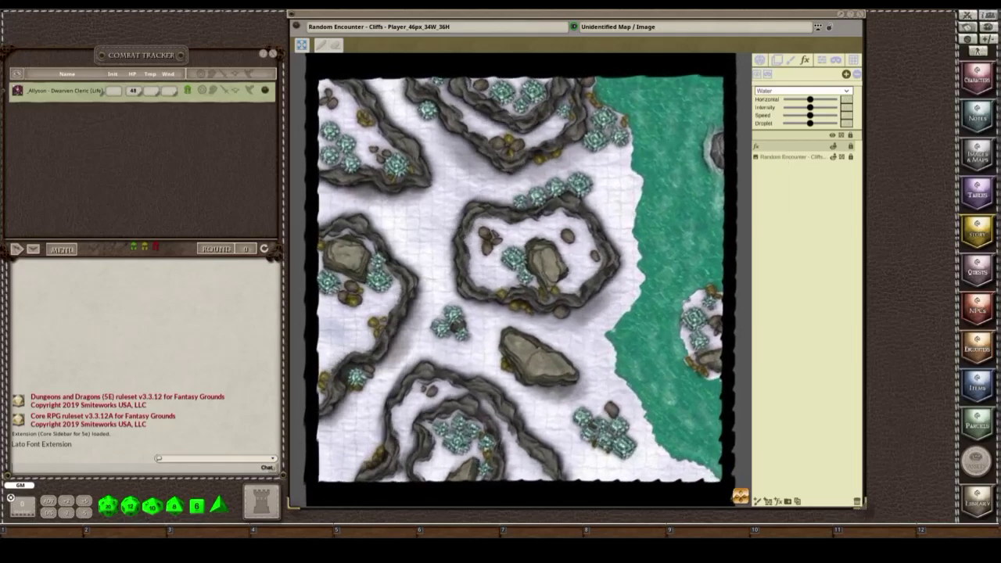
Enable the mask on the Water effect layer and reveal the effect over the green sea area along the coast
click(846, 75)
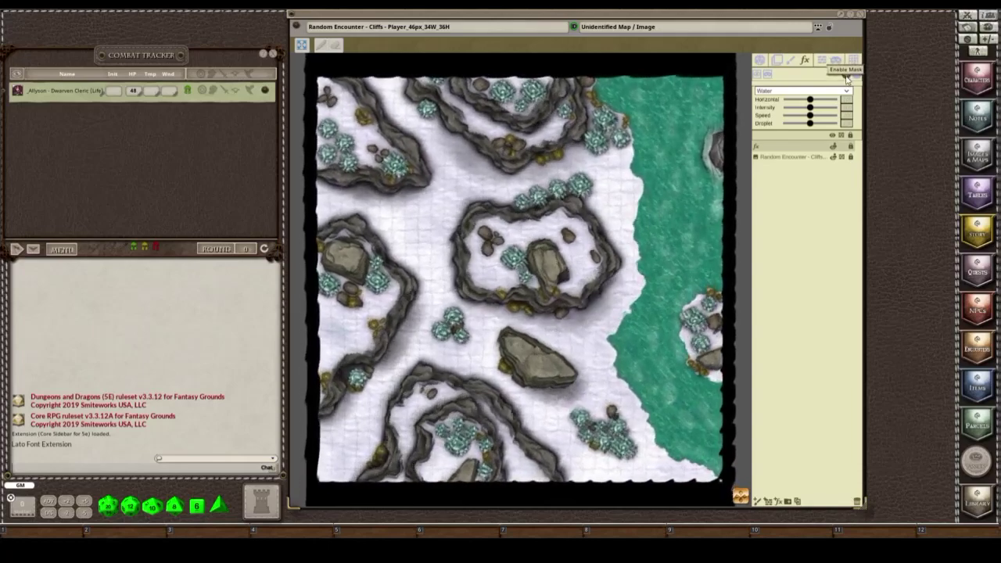
click(855, 74)
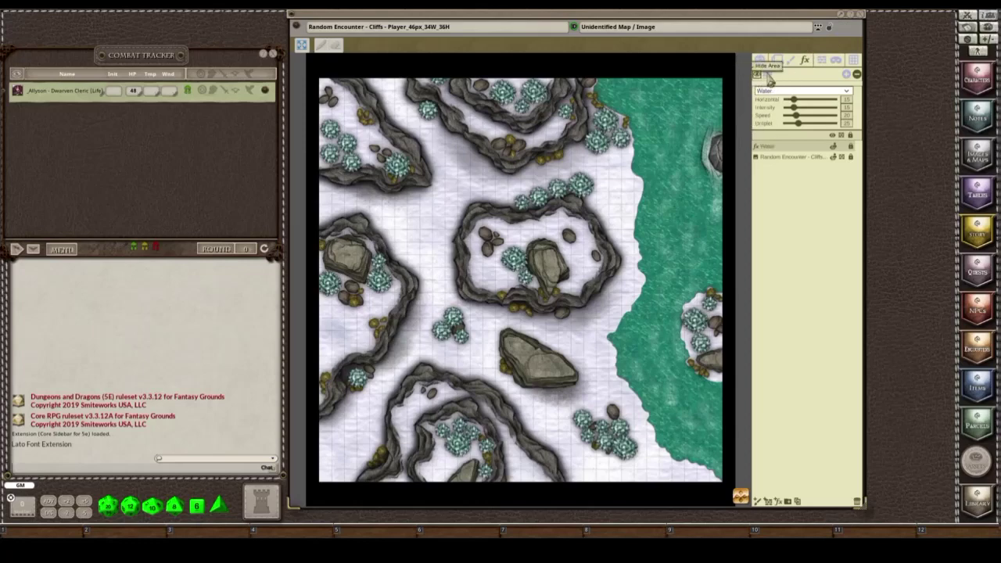
click(769, 76)
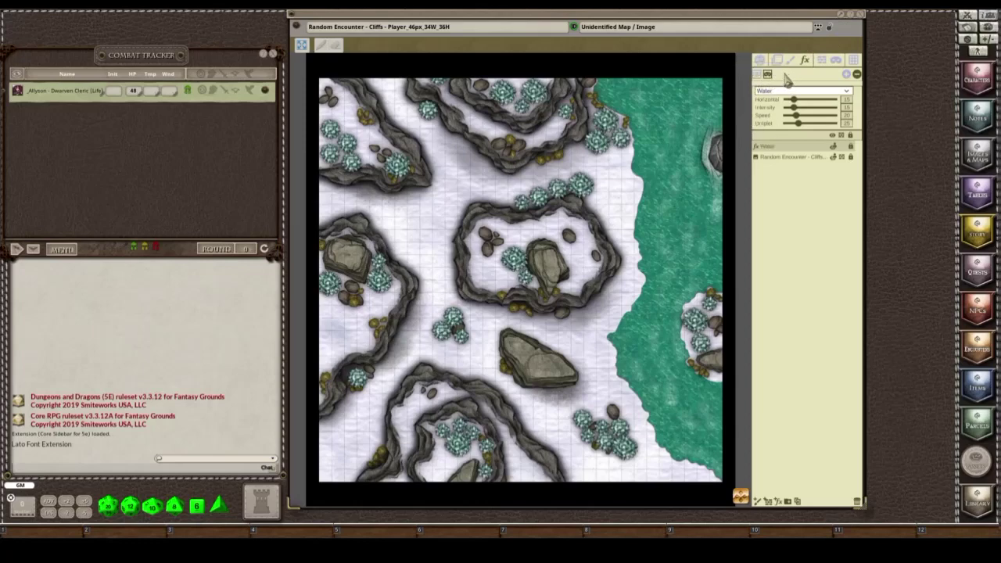
click(756, 74)
click(768, 76)
click(757, 74)
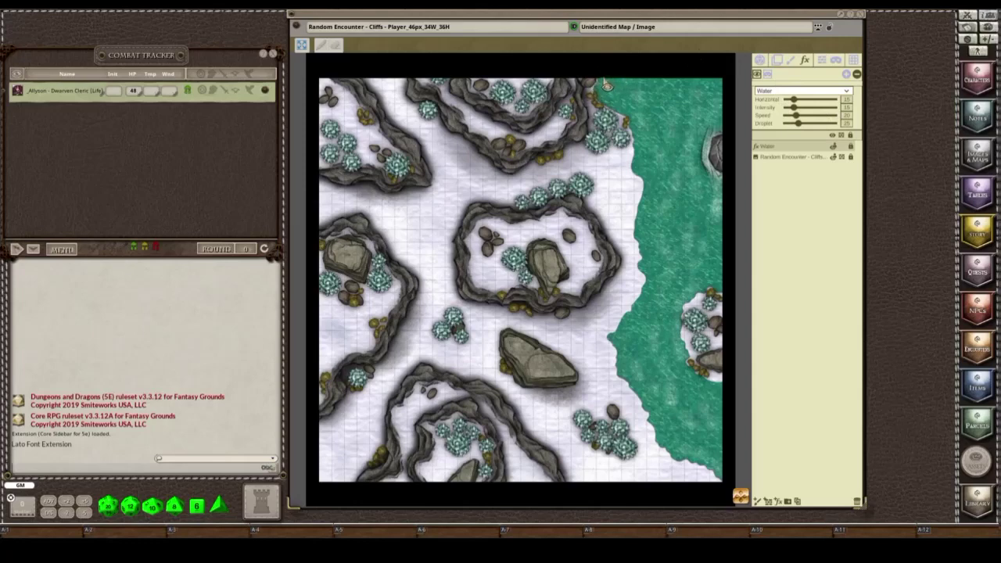
mouse_move(603, 81)
mouse_down()
mouse_move(604, 103)
mouse_move(639, 143)
mouse_move(648, 205)
mouse_move(647, 299)
mouse_move(624, 342)
mouse_move(668, 446)
mouse_move(720, 475)
mouse_move(726, 390)
mouse_move(673, 336)
mouse_move(728, 277)
mouse_move(729, 208)
mouse_move(712, 168)
mouse_move(723, 88)
mouse_move(667, 85)
mouse_up()
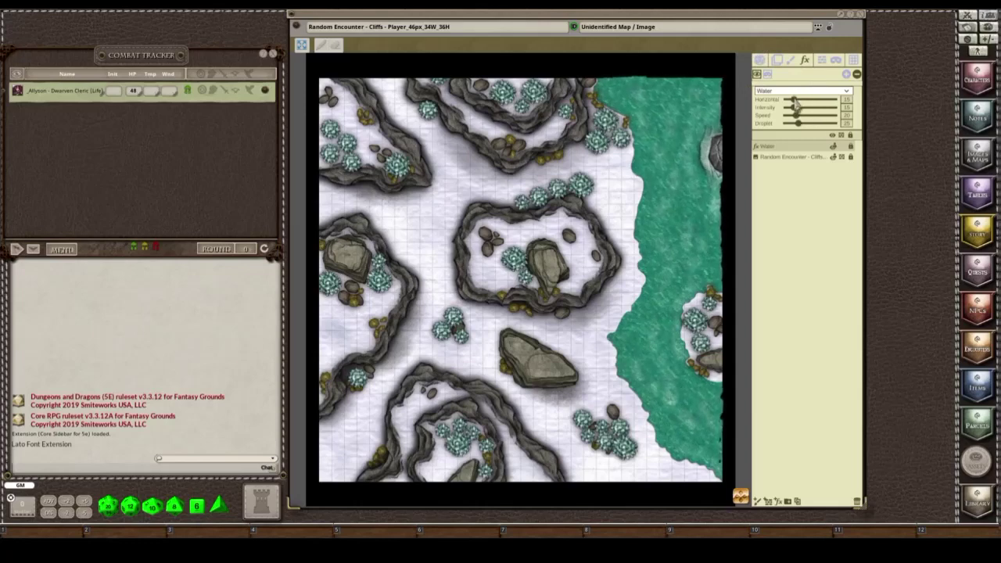
Set the Water effect's Horizontal to 3, Intensity to 10 and Droplet to 17, and lower its Speed
drag(794, 101, 824, 102)
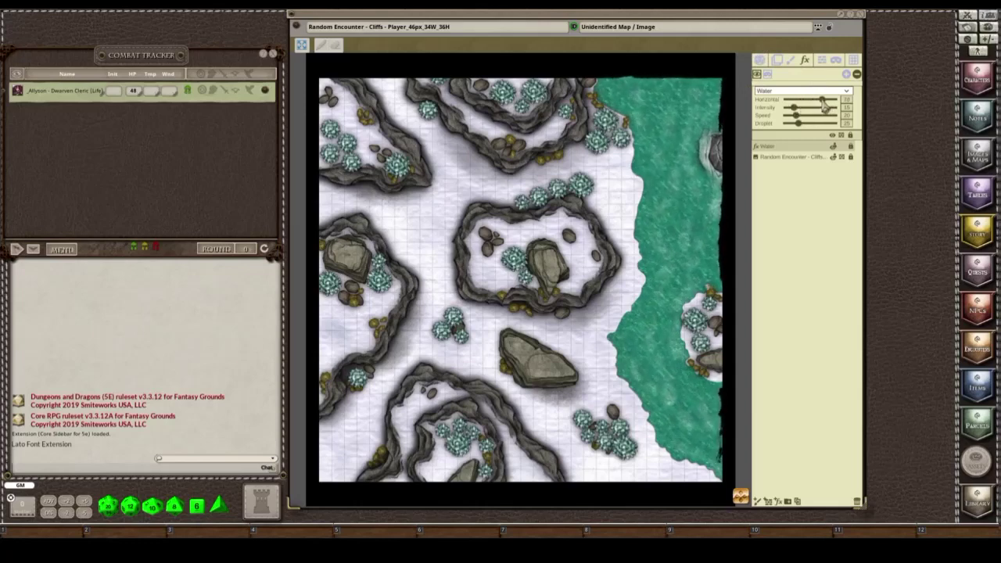
drag(821, 102, 793, 105)
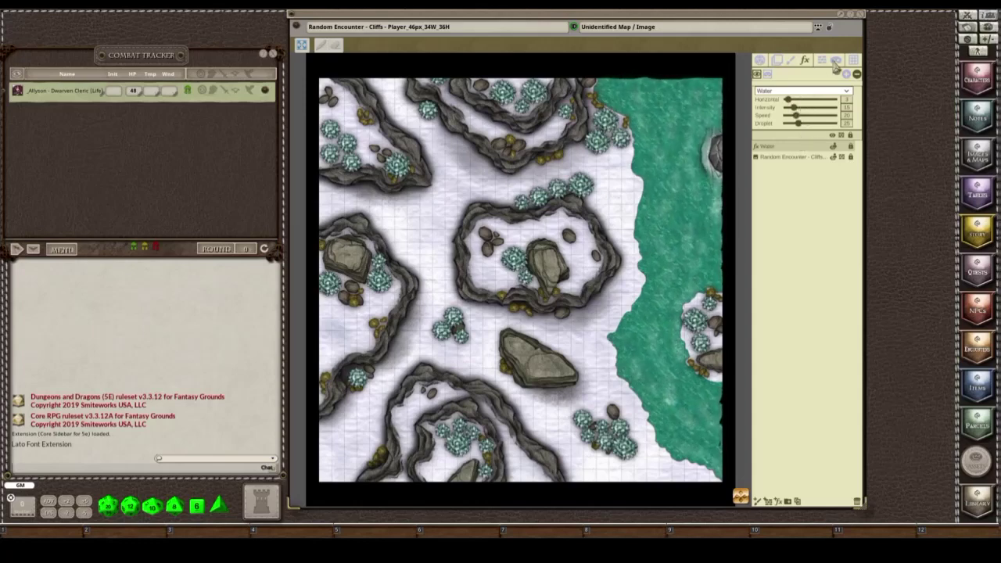
mouse_move(796, 113)
mouse_down()
mouse_move(839, 113)
mouse_move(794, 112)
mouse_up()
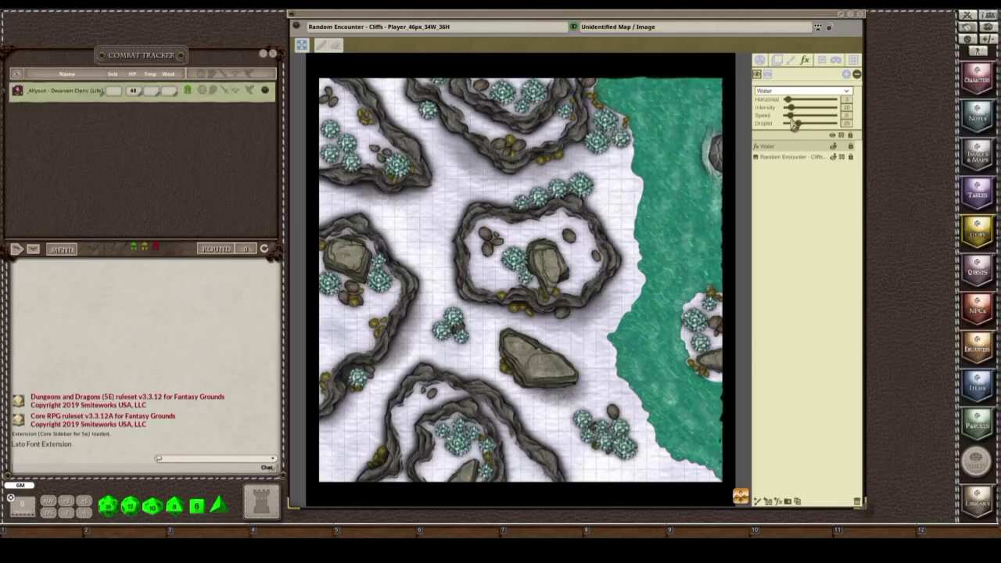
drag(796, 124, 835, 120)
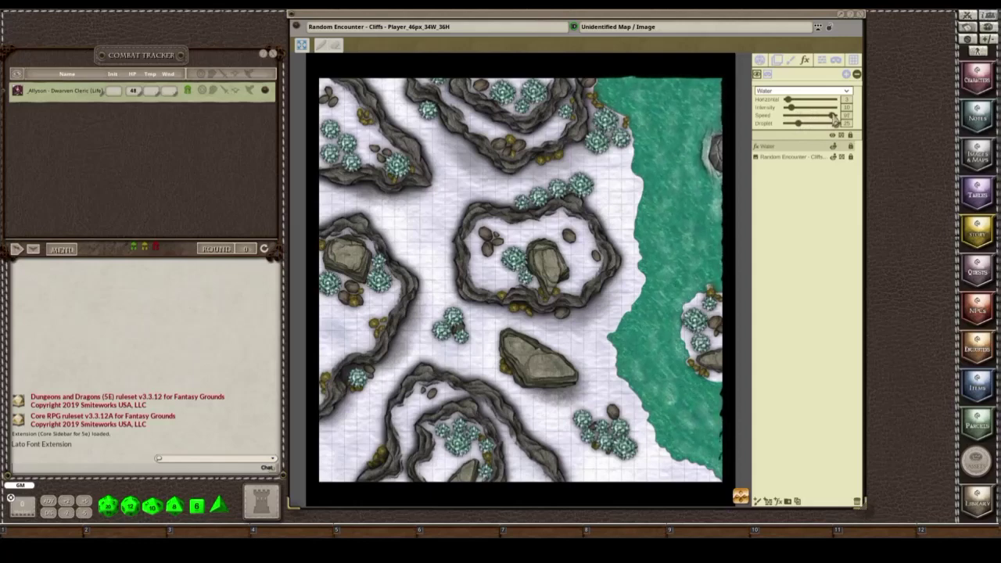
mouse_move(827, 117)
mouse_down()
mouse_move(794, 124)
mouse_move(860, 125)
mouse_move(801, 128)
mouse_move(835, 129)
mouse_up()
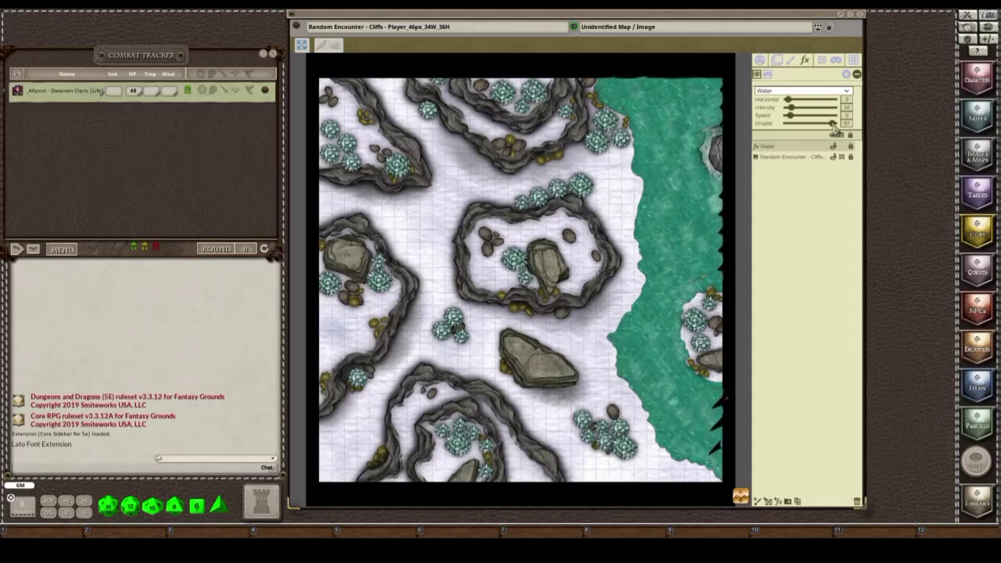
drag(830, 125, 791, 134)
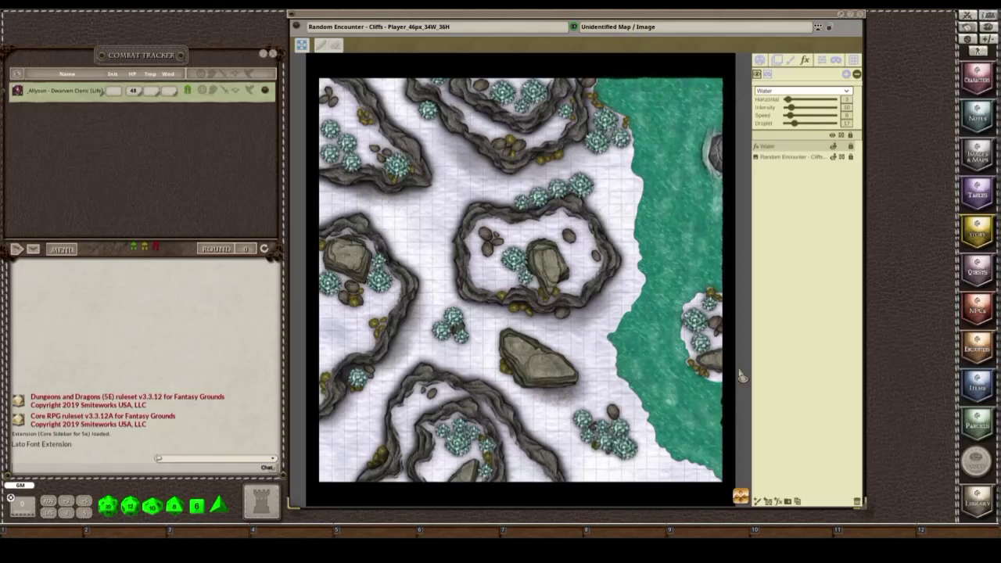
Hide the water effect along the map's outer edge, and reveal it over the missed sea patches below the snowy islet
click(768, 73)
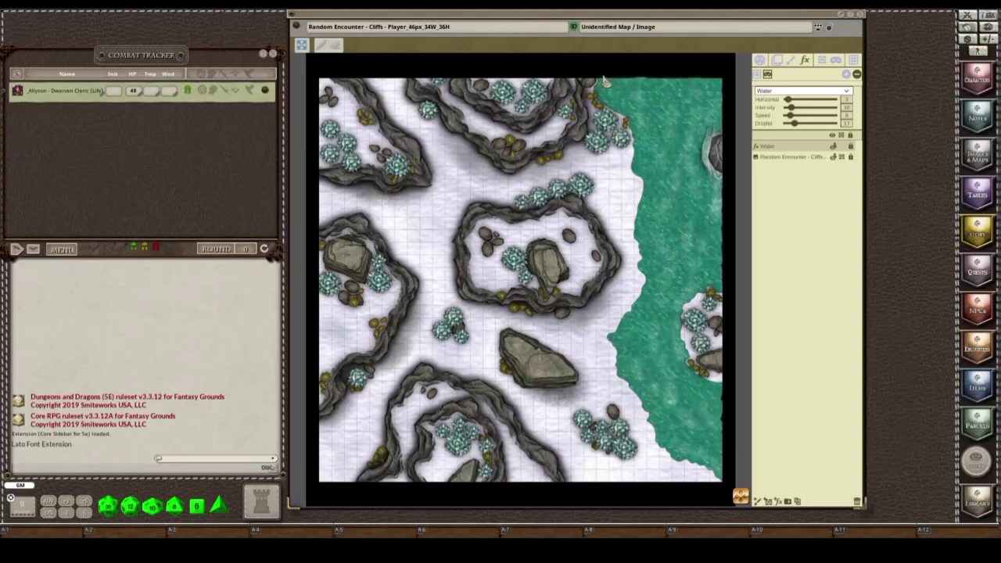
drag(620, 88, 704, 87)
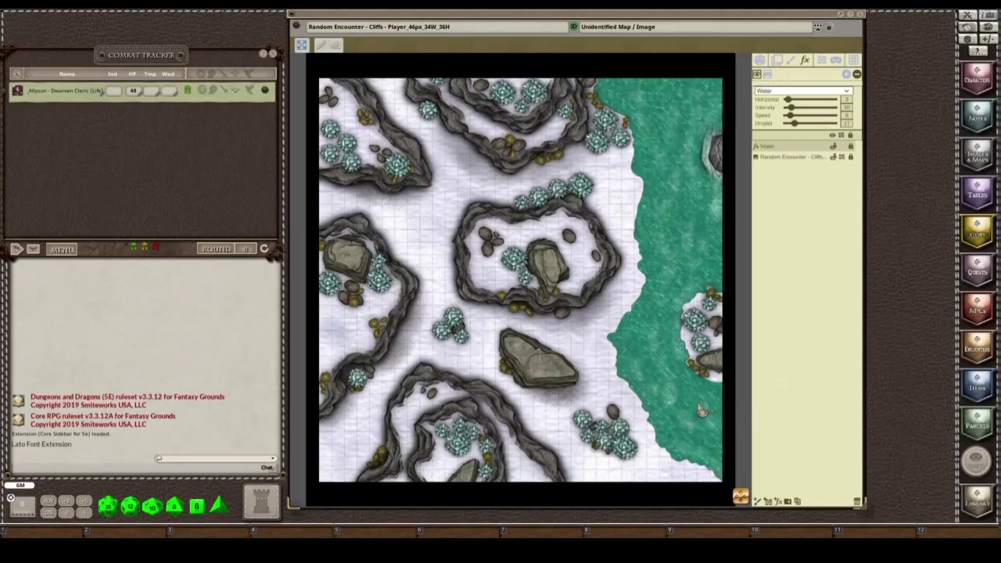
scroll(702, 409, up, 3)
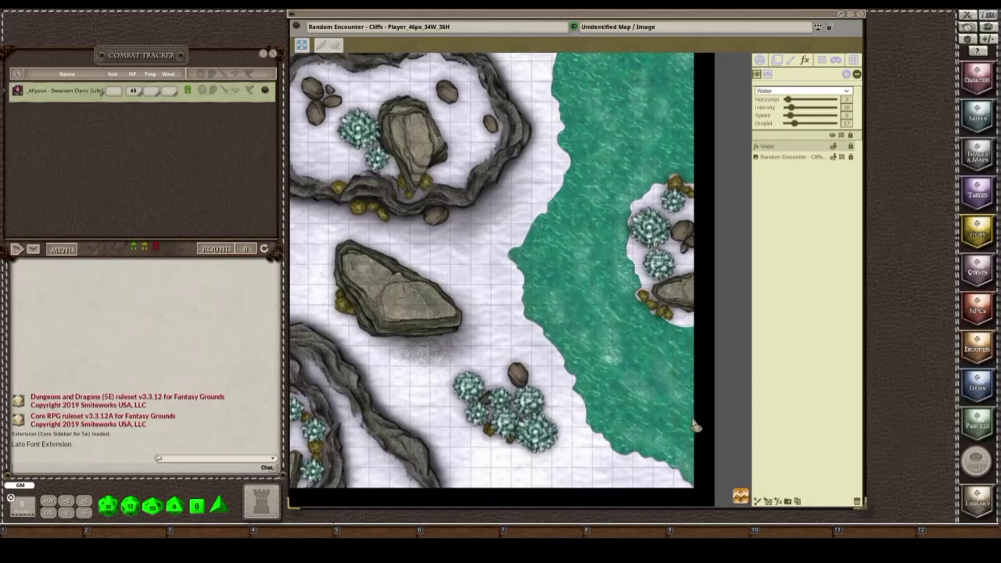
click(756, 74)
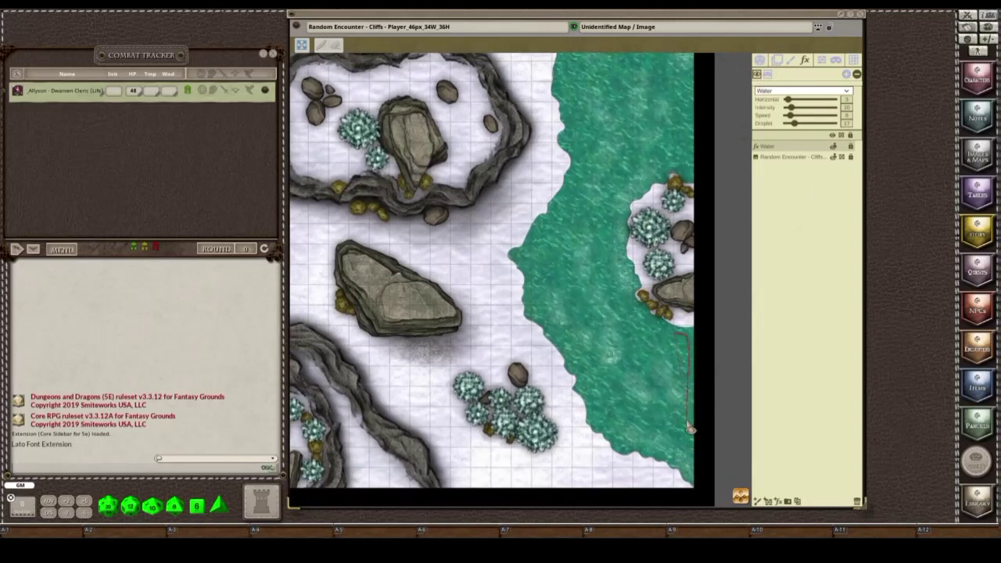
click(668, 374)
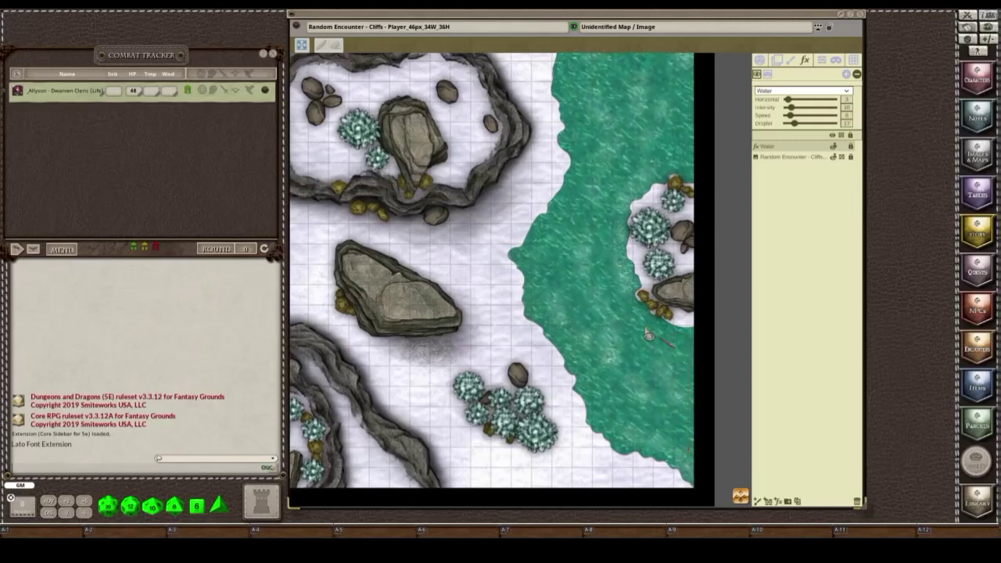
click(691, 436)
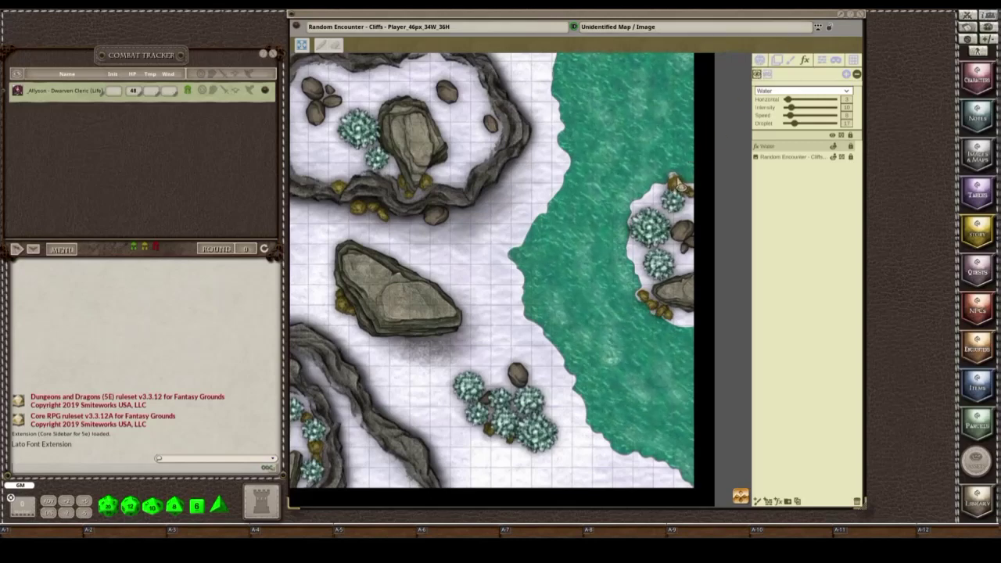
Hide the water effect along the map's outer edge beside the sea rock, and return to revealing areas
click(768, 76)
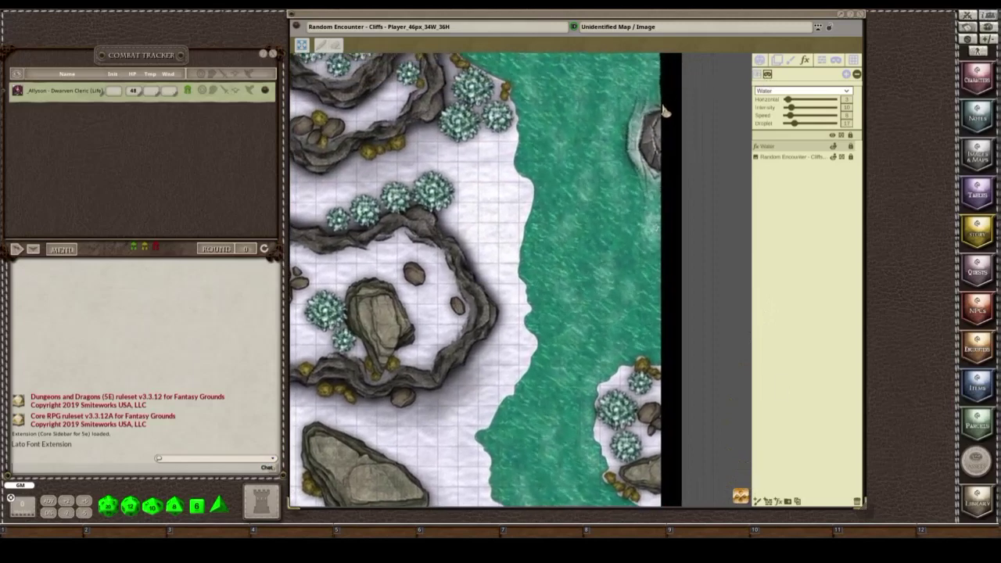
mouse_move(661, 104)
mouse_down()
mouse_move(629, 135)
mouse_move(631, 164)
mouse_move(663, 186)
mouse_move(657, 102)
mouse_up()
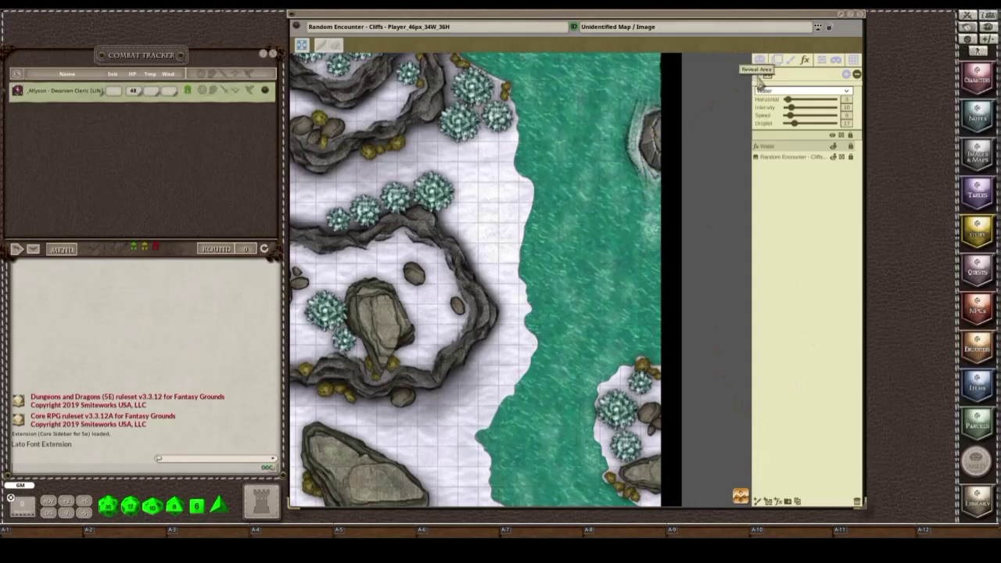
click(762, 75)
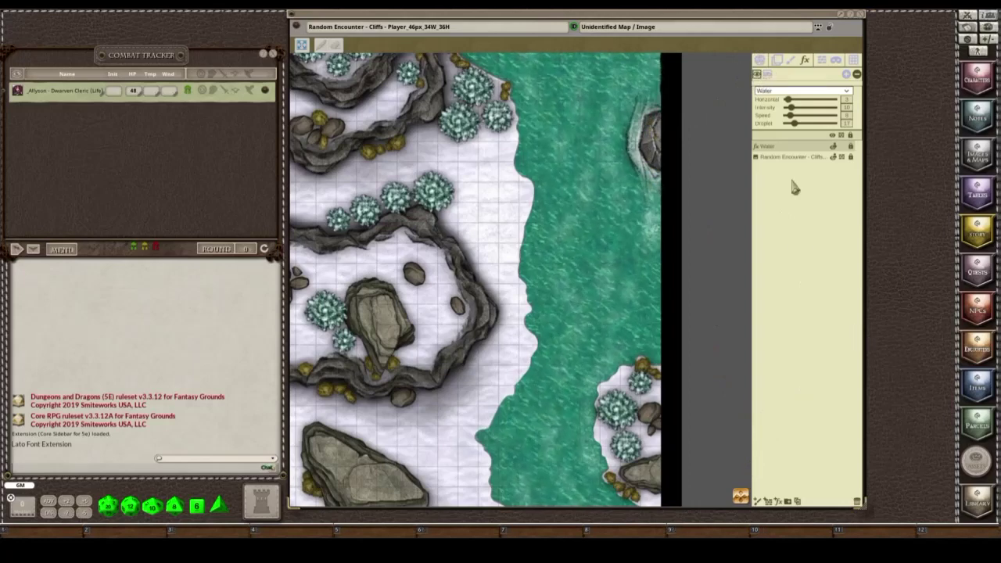
Add a second effects layer of type Snow above the Water layer, and widen the map window
click(778, 503)
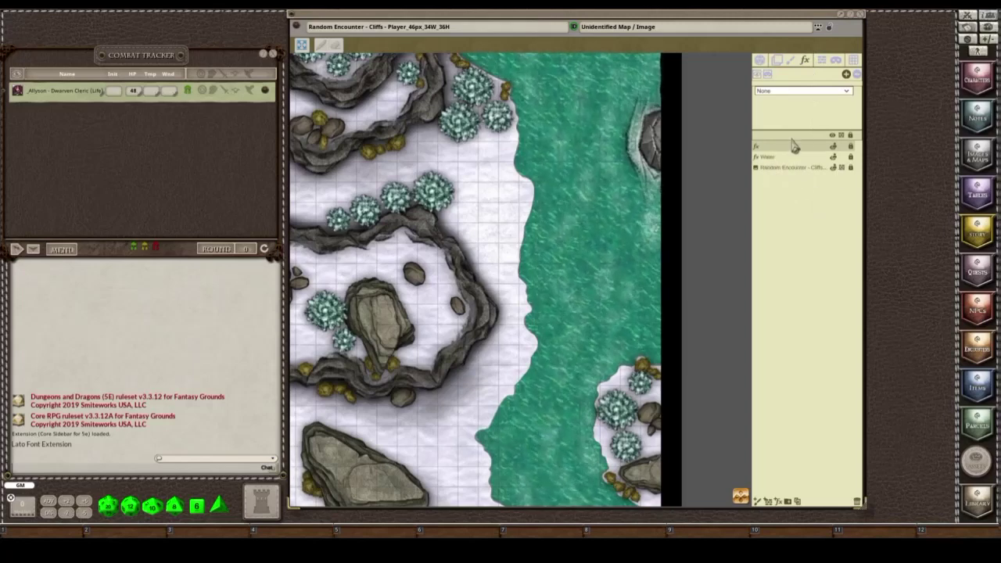
click(802, 92)
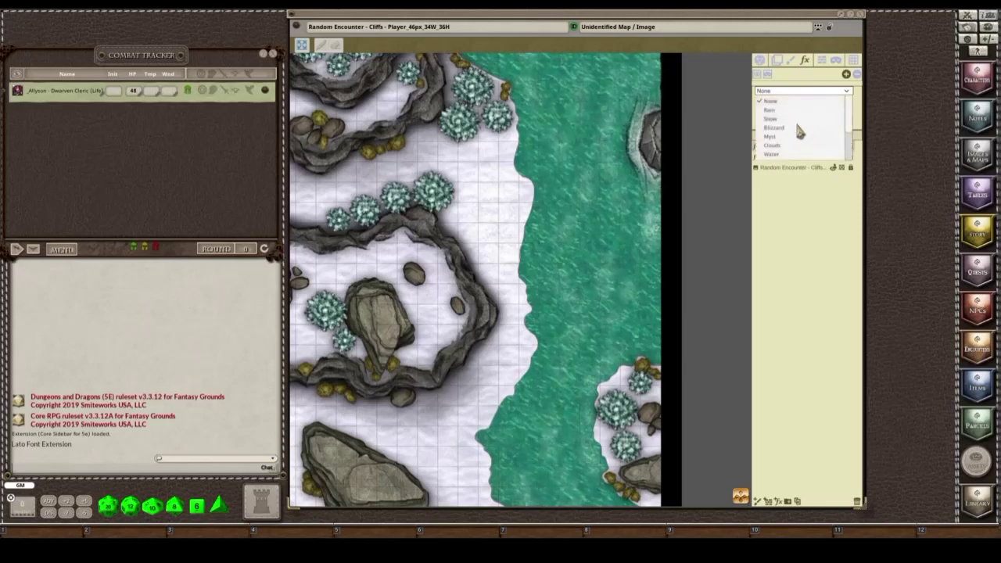
click(792, 118)
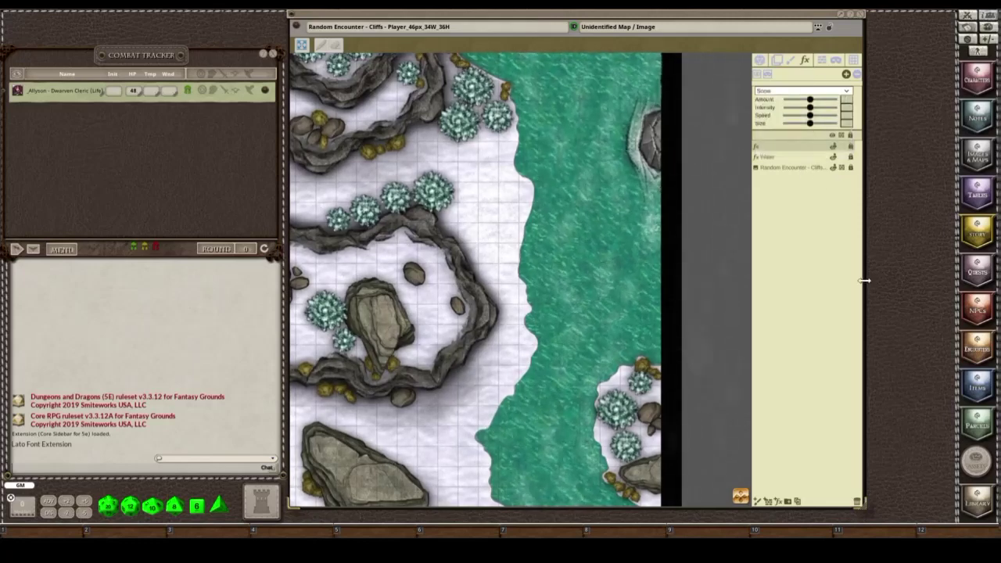
drag(863, 294, 924, 286)
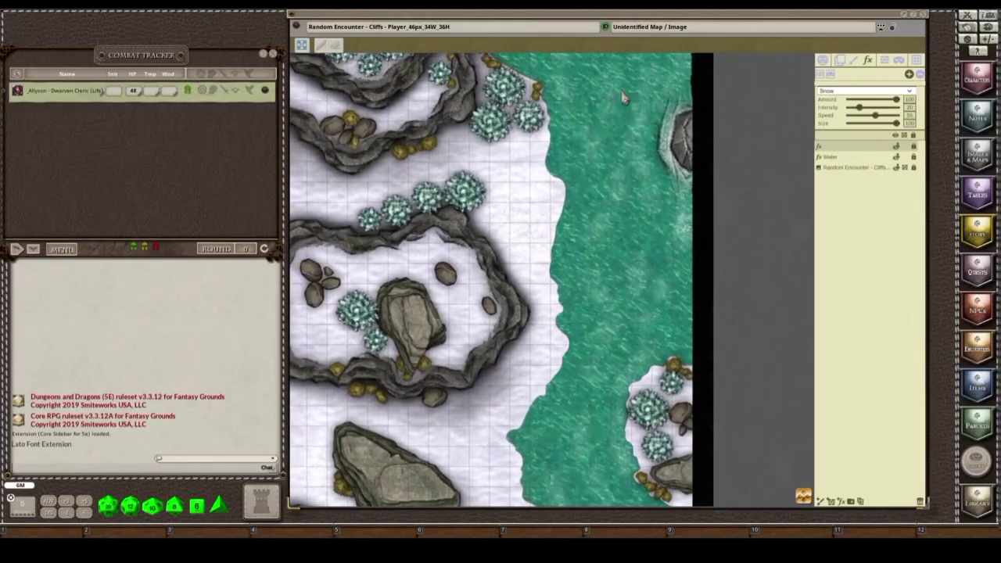
Fit the whole map in the window and reveal the Snow effect over its entire area with one rectangle
scroll(531, 219, down, 3)
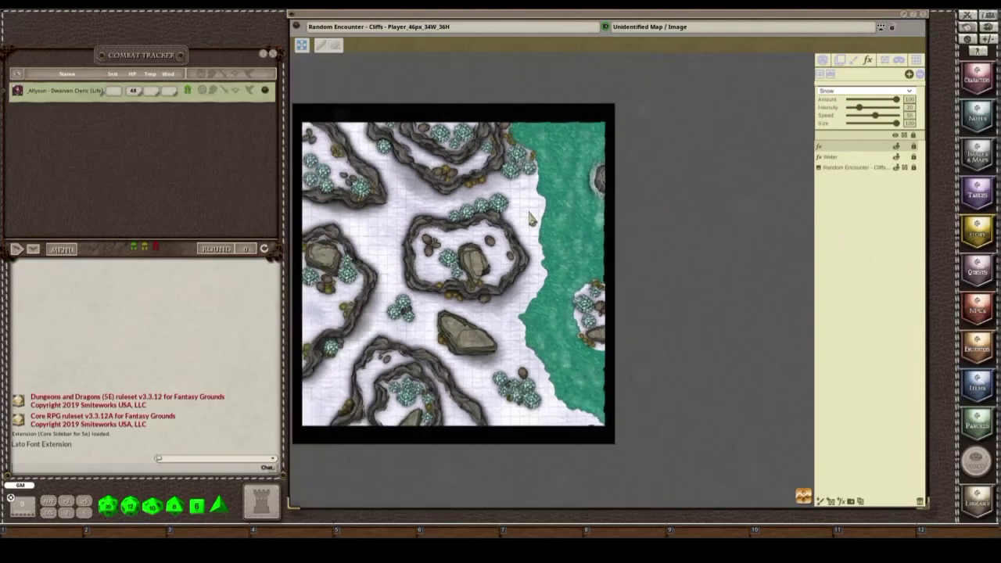
scroll(531, 219, up, 1)
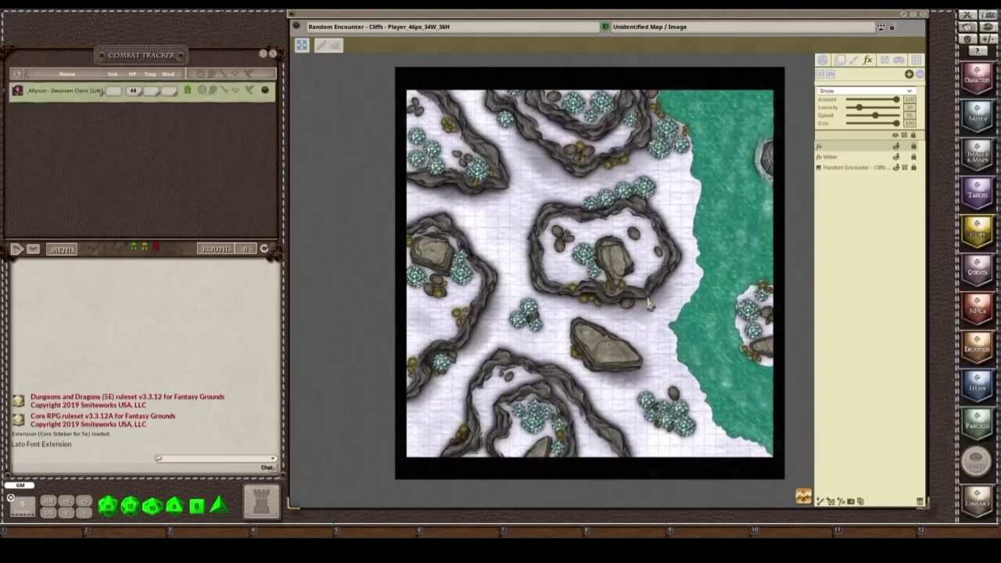
right_click(647, 300)
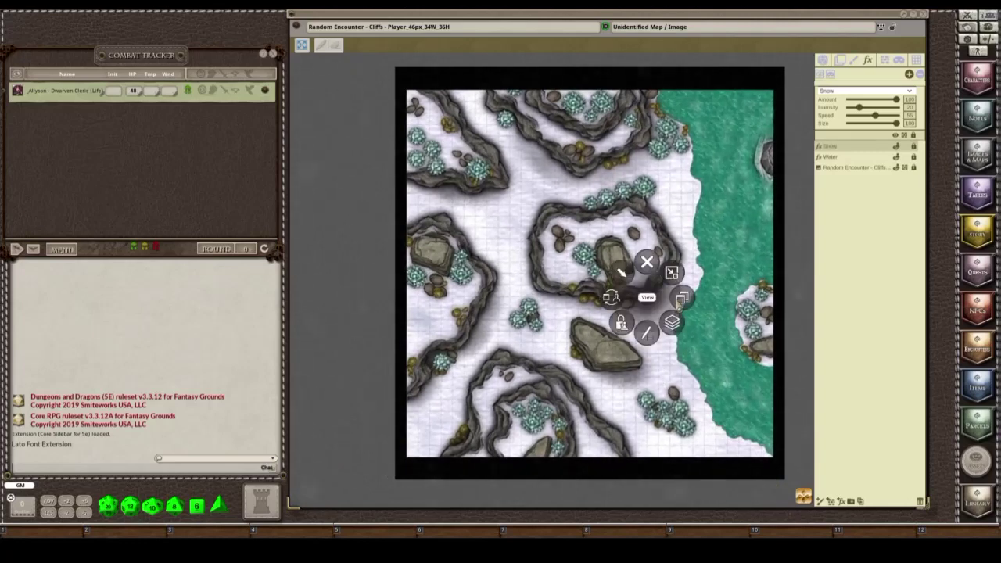
click(681, 298)
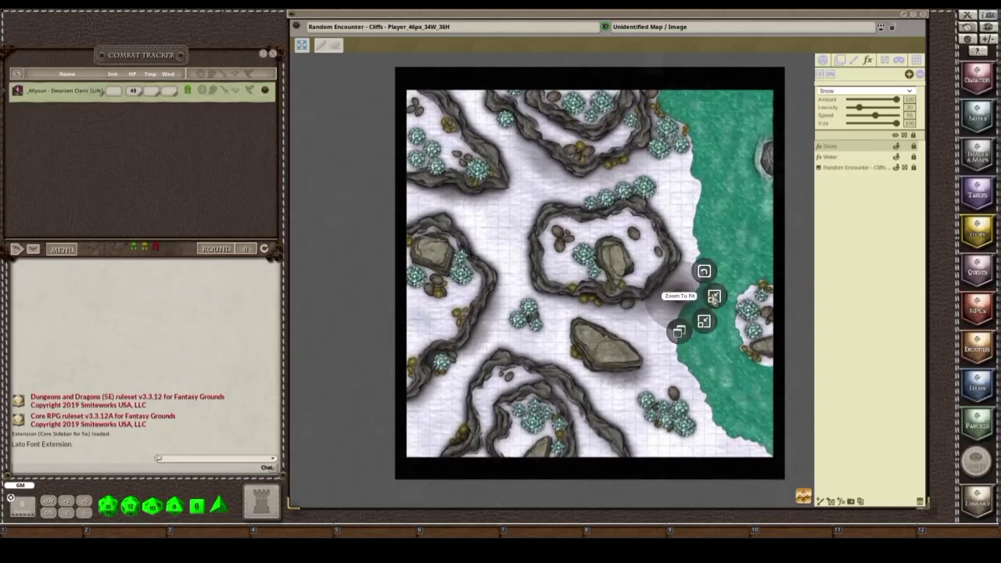
click(714, 296)
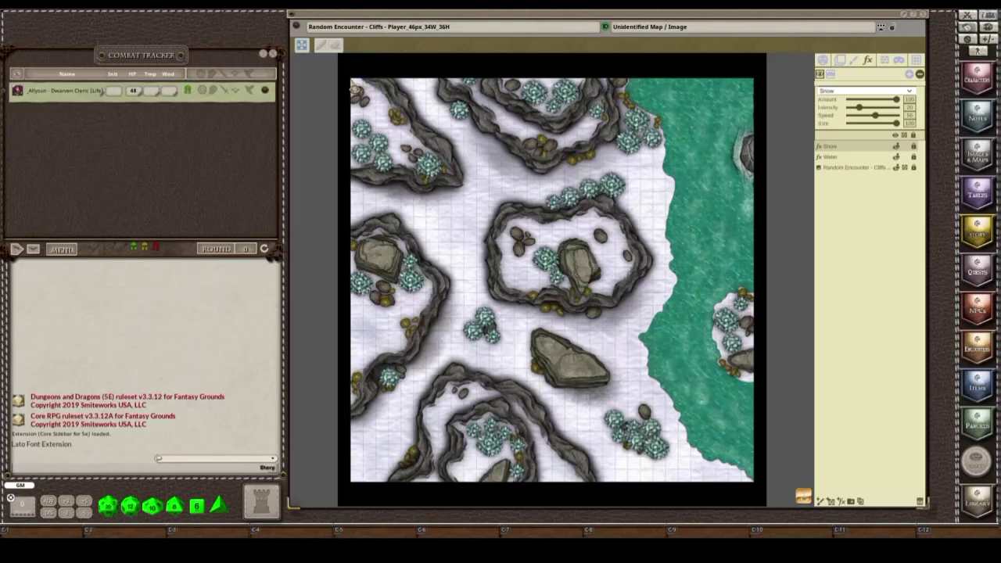
drag(356, 89, 753, 492)
Set the Snow effect's Amount to about 75, Intensity to about 60, Speed to about 45 and Size to about 17
drag(897, 104, 862, 116)
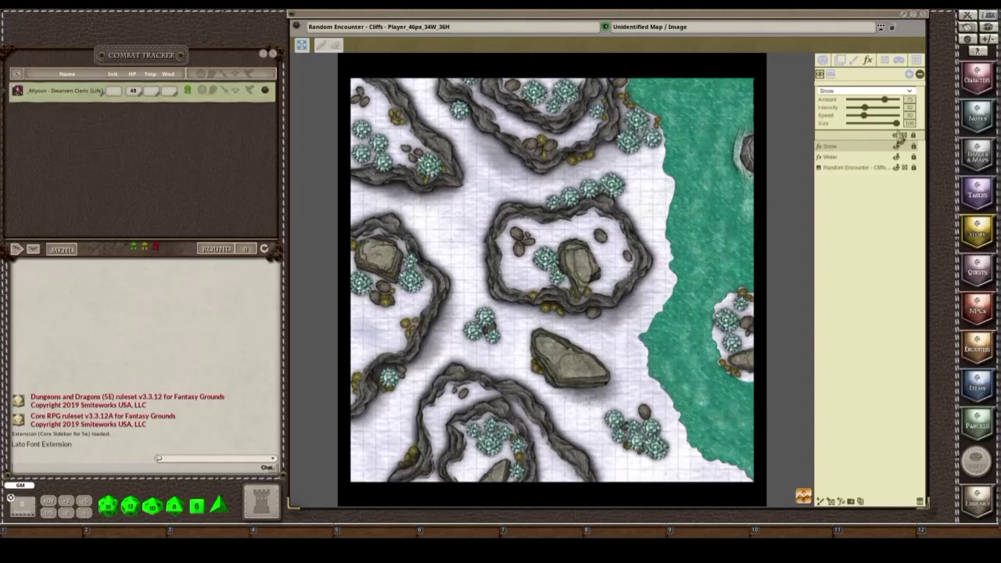
drag(896, 124, 868, 124)
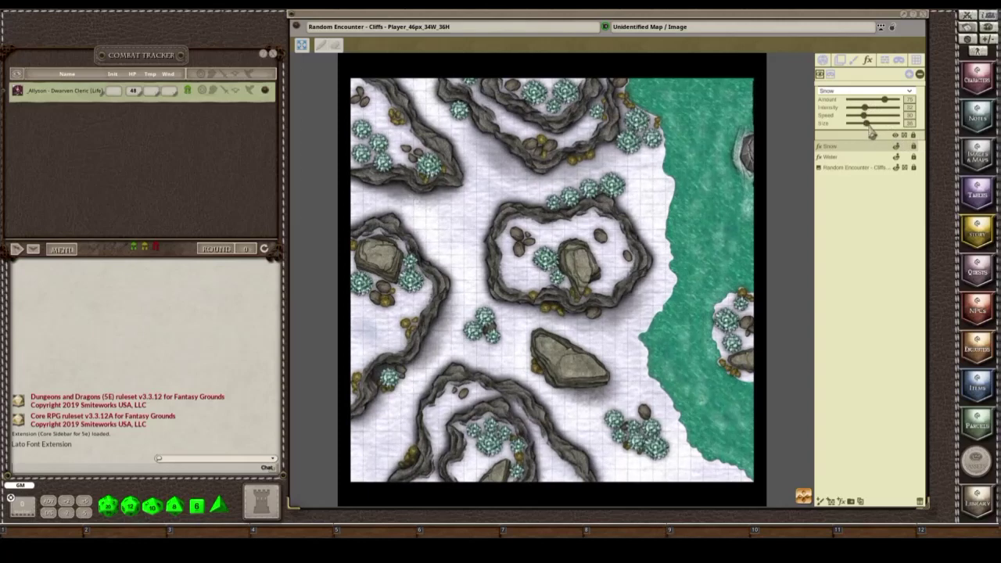
drag(863, 117, 871, 120)
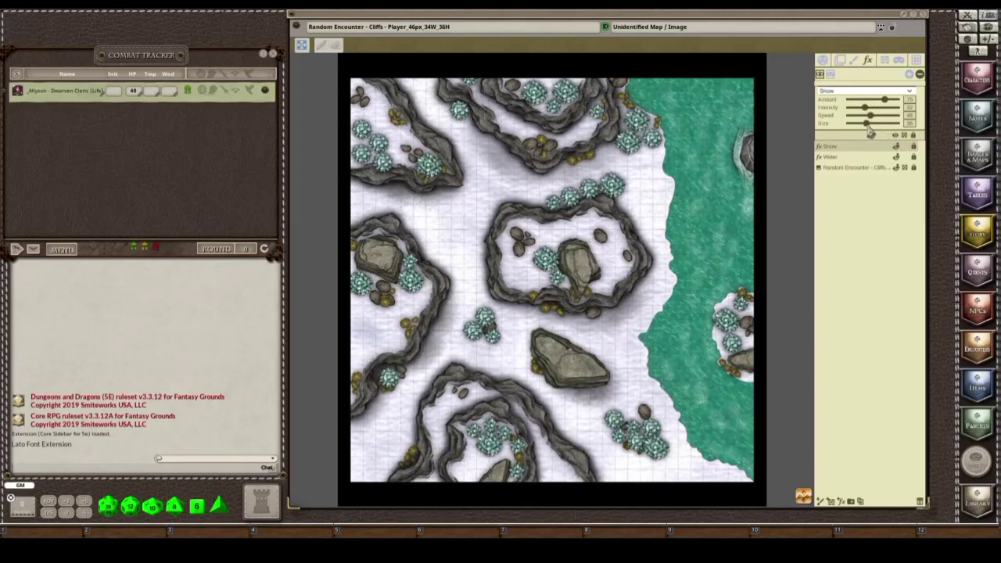
drag(870, 130, 867, 131)
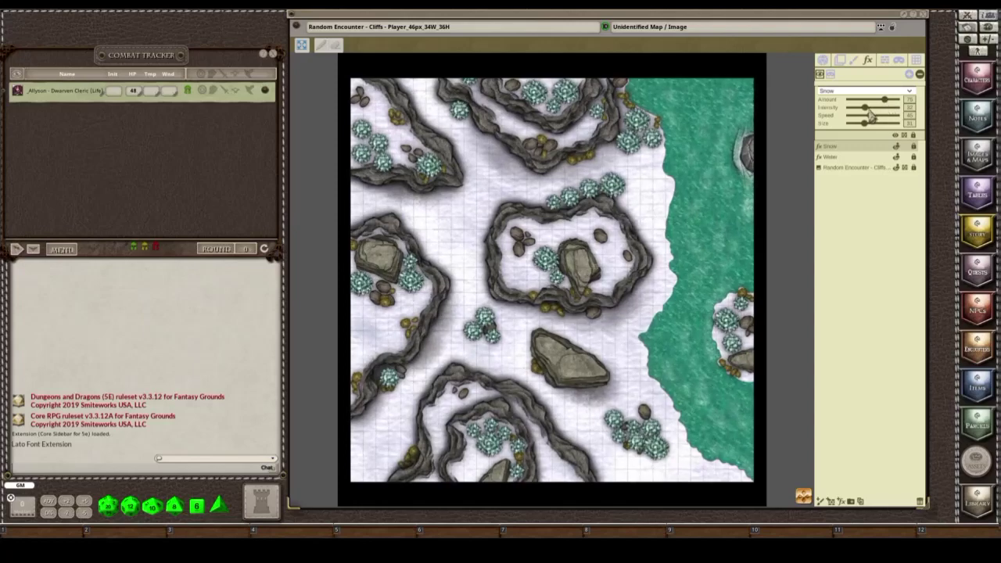
drag(866, 109, 874, 110)
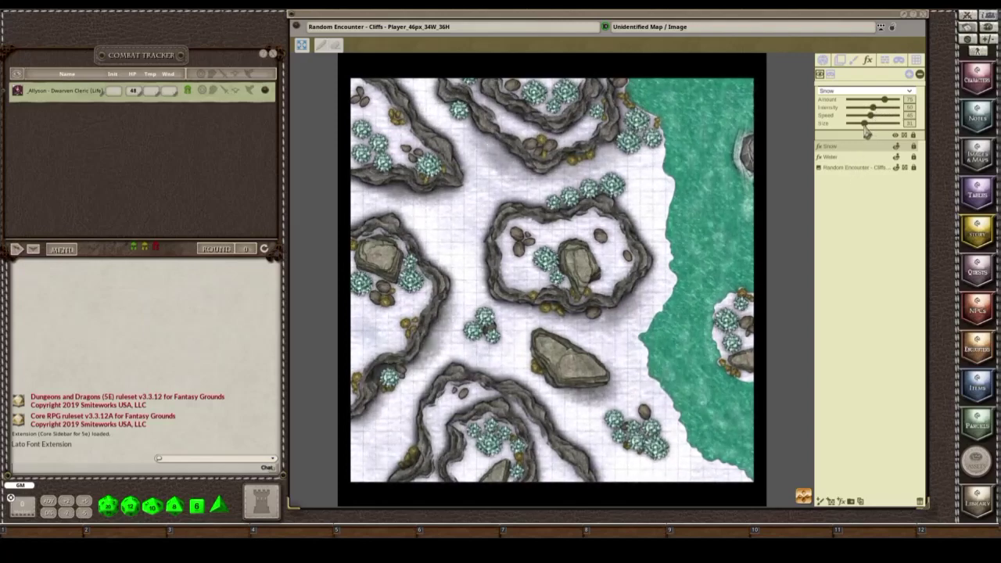
drag(859, 124, 857, 123)
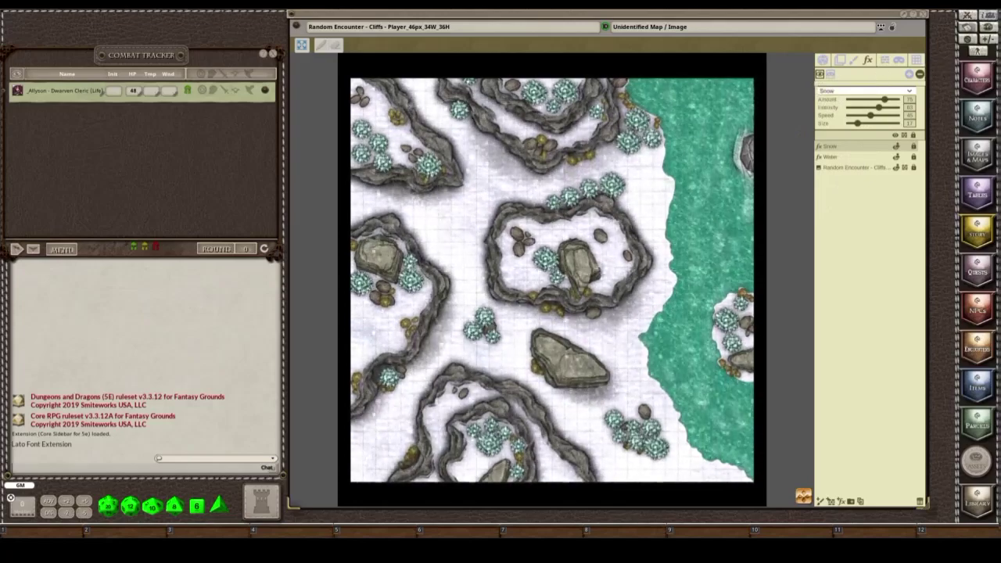
Place the Dwarven Cleric's token from the combat tracker in the snowy passage west of the central cliff
click(891, 27)
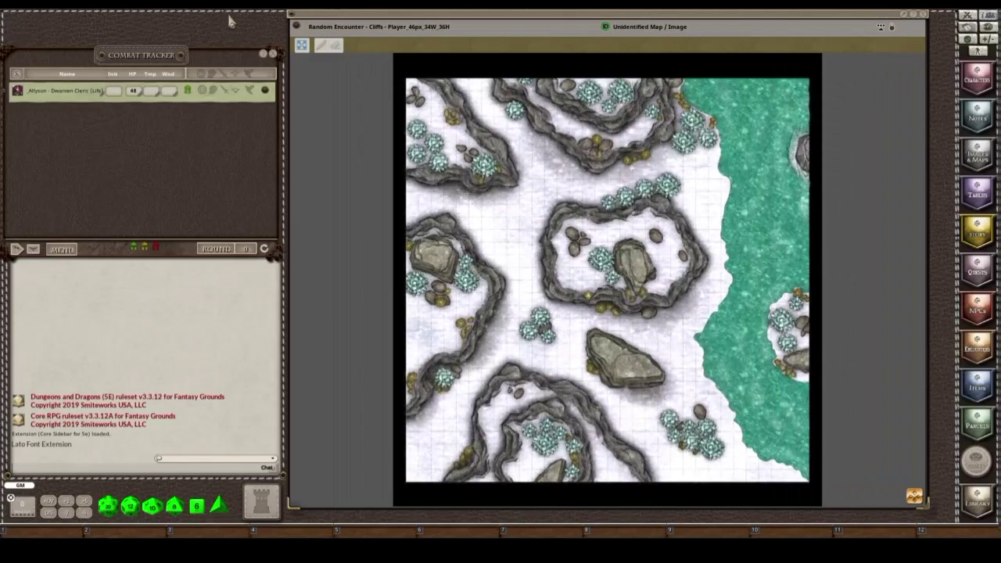
click(891, 28)
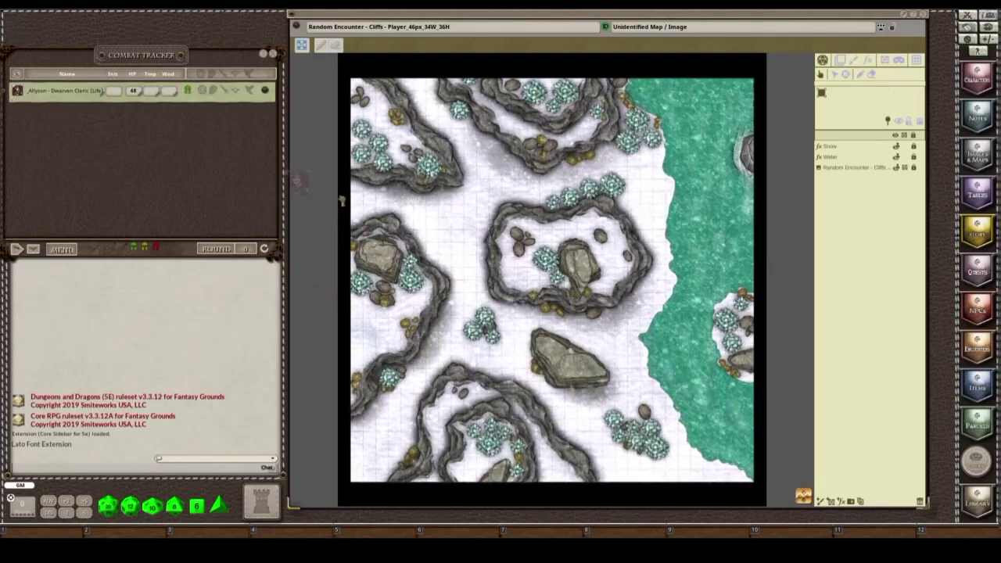
click(464, 251)
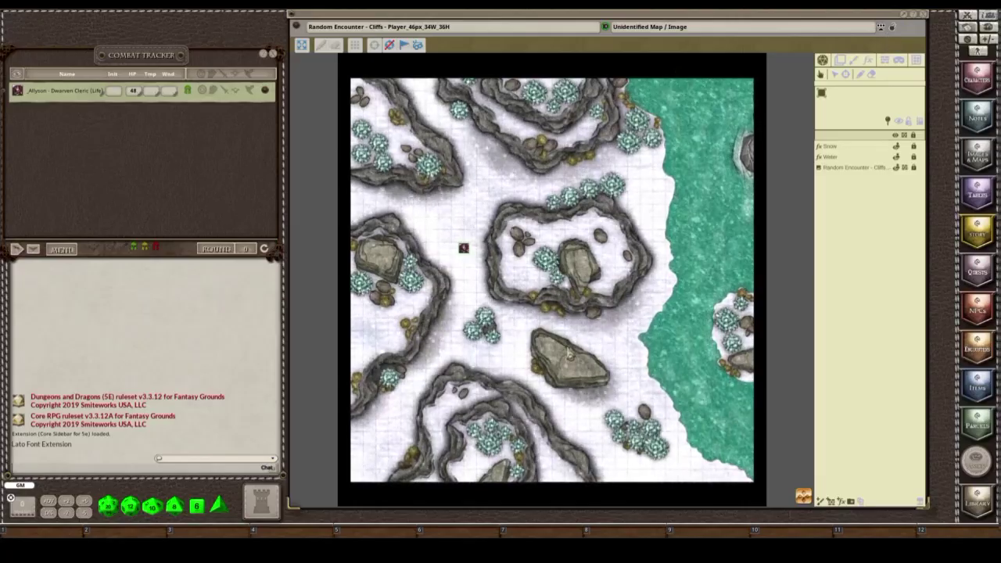
scroll(566, 356, up, 3)
scroll(566, 356, up, 1)
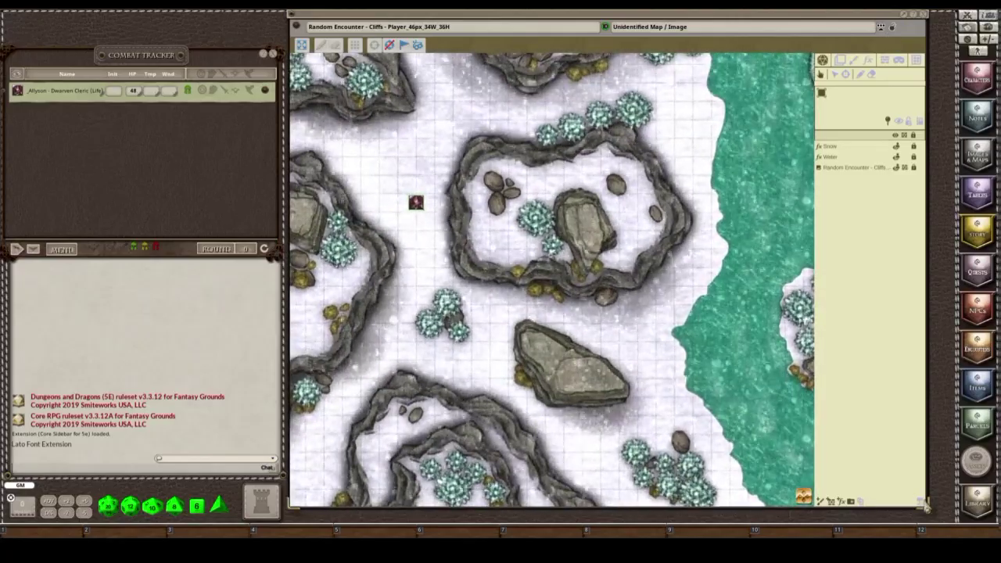
drag(547, 313, 637, 340)
drag(700, 379, 752, 399)
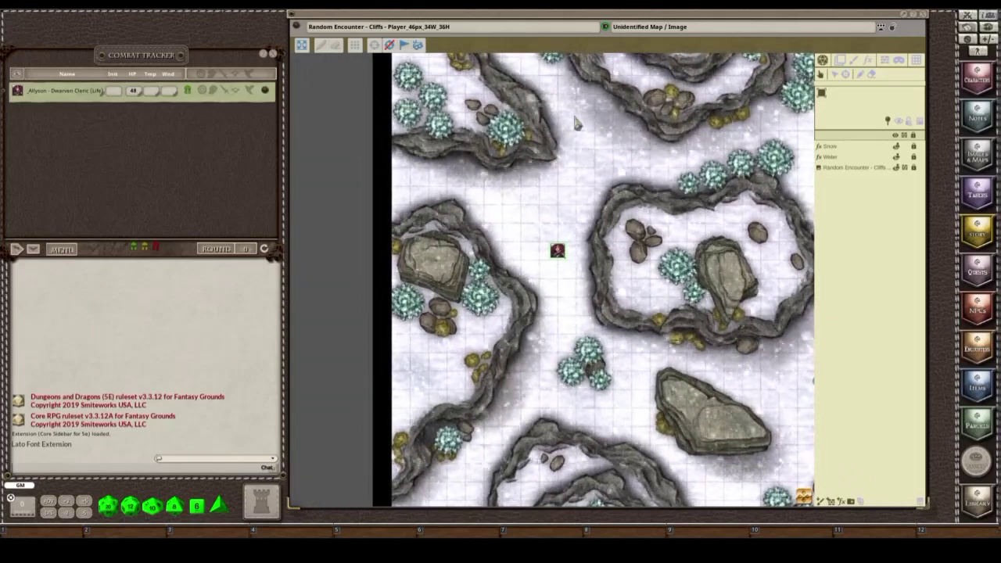
Turn on line of sight for the map and move the Dwarven Cleric's token to the snowy area in its southwest corner
click(898, 122)
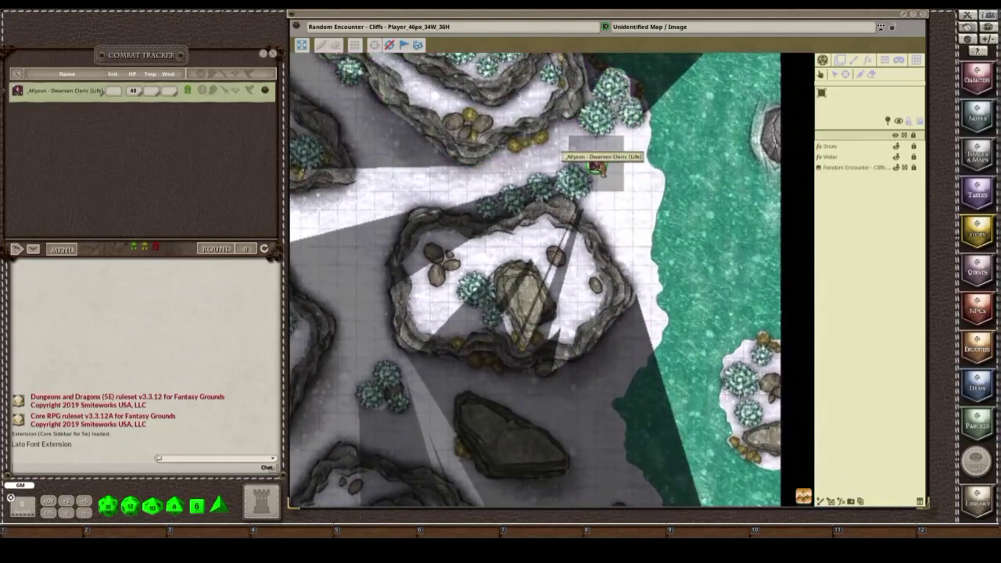
mouse_move(600, 168)
mouse_down()
mouse_move(617, 165)
mouse_move(632, 193)
mouse_move(634, 182)
mouse_move(602, 161)
mouse_move(557, 153)
mouse_move(489, 168)
mouse_move(428, 168)
mouse_move(403, 156)
mouse_move(357, 246)
mouse_move(362, 297)
mouse_move(328, 393)
mouse_up()
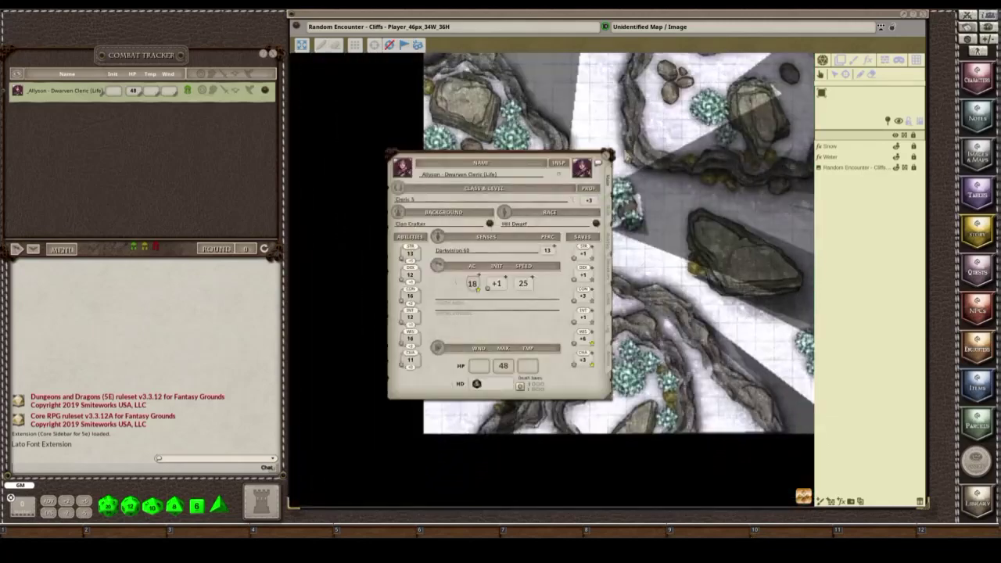
mouse_move(561, 213)
mouse_down()
mouse_move(545, 205)
mouse_move(541, 261)
mouse_move(462, 390)
mouse_move(469, 387)
mouse_up()
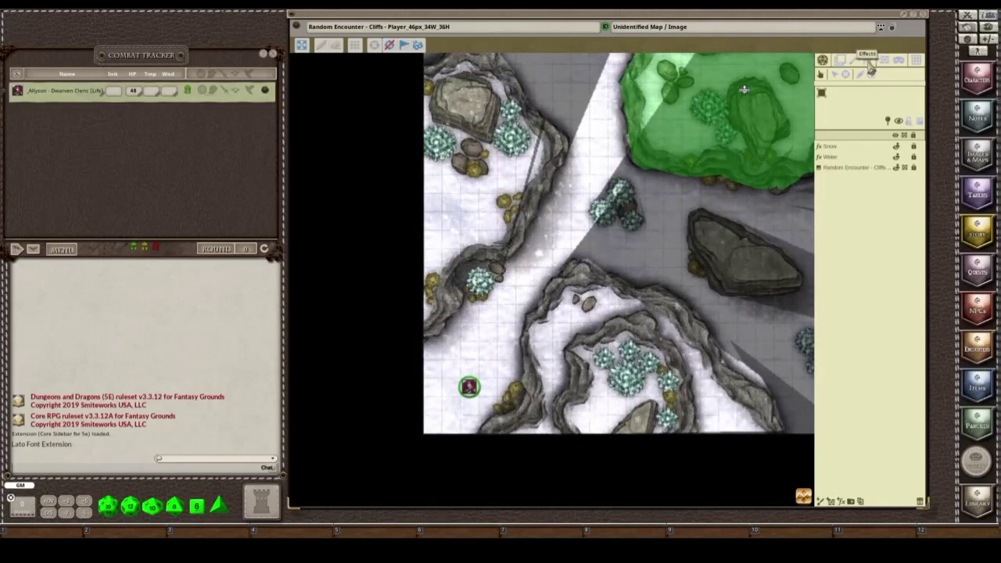
Examine the available effect types for map layers, including the weather, water and color effects, without choosing one
click(869, 62)
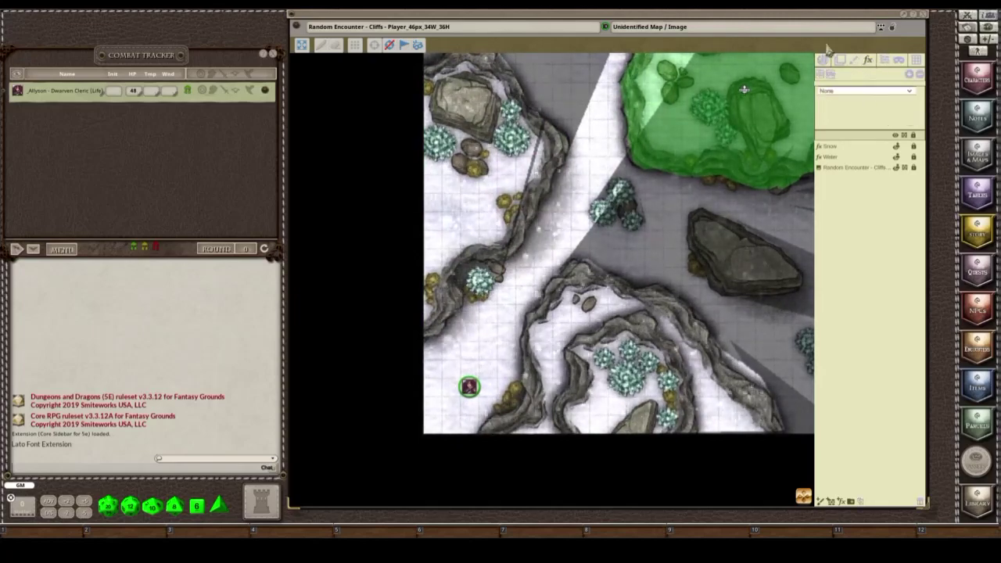
click(910, 93)
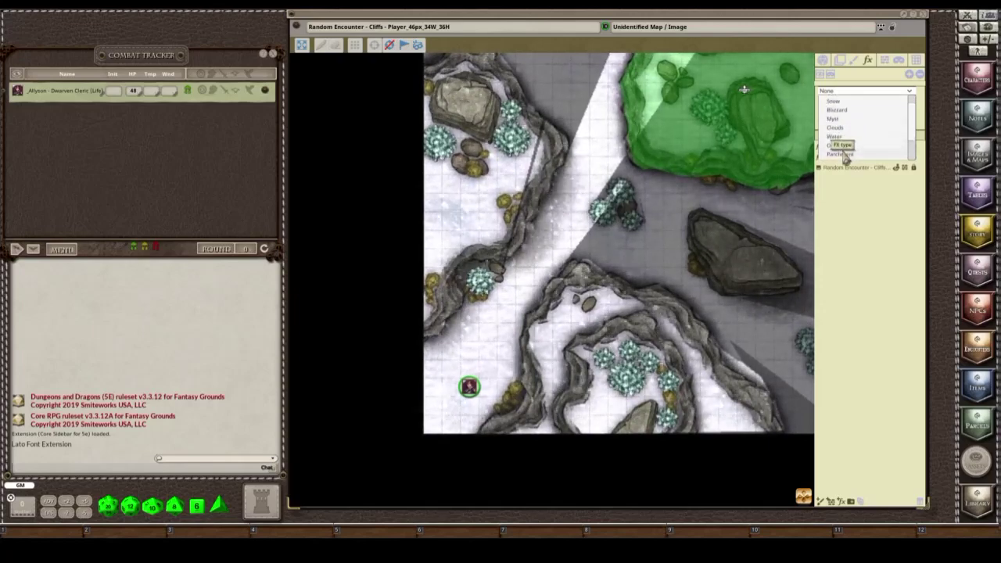
scroll(845, 158, down, 1)
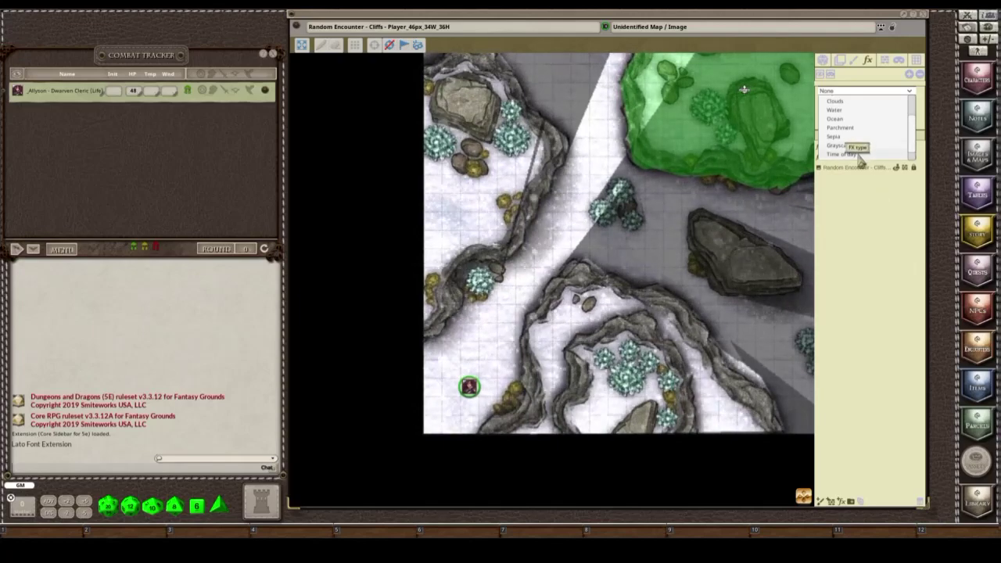
scroll(855, 156, down, 1)
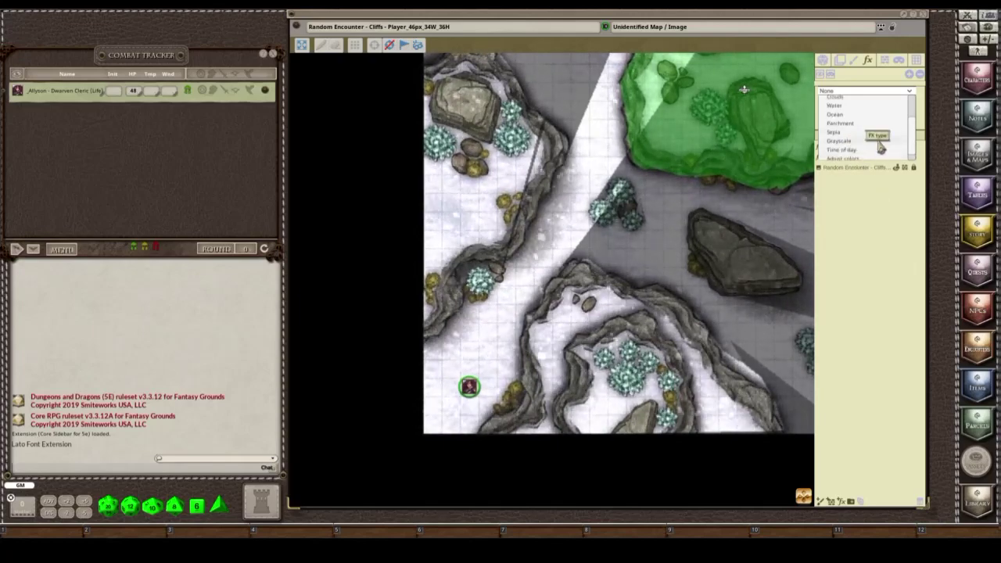
scroll(880, 145, down, 1)
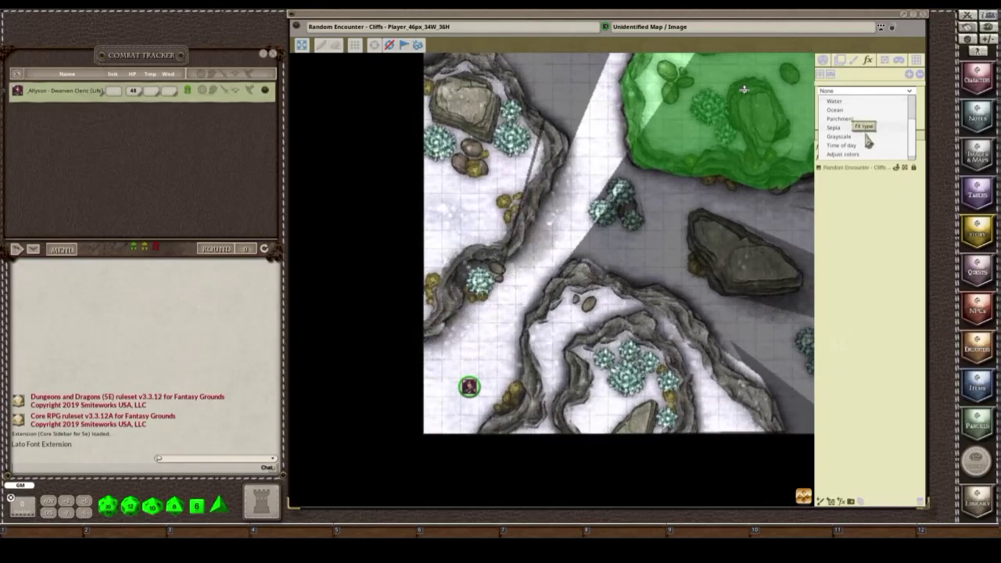
scroll(853, 154, down, 1)
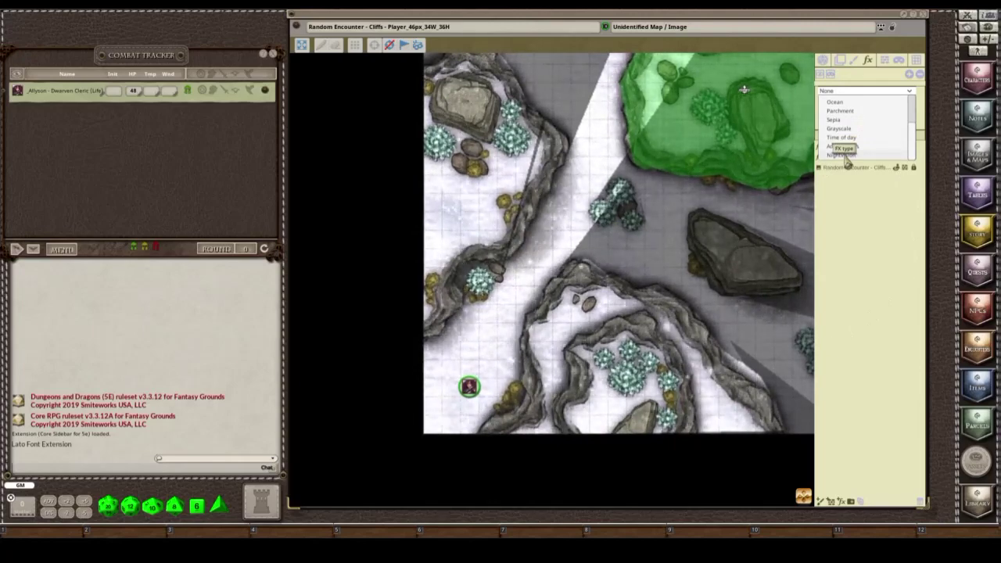
click(896, 207)
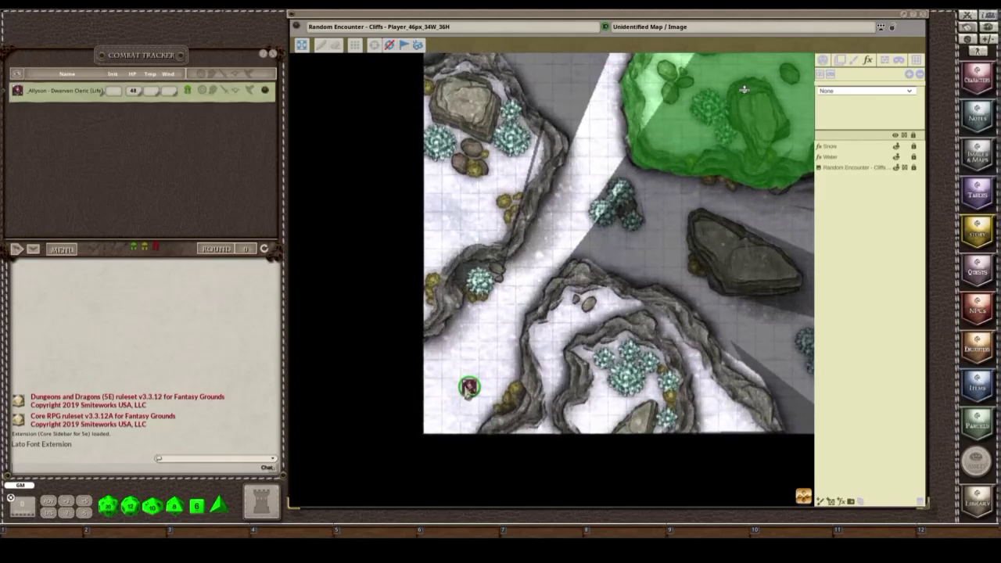
Return to play mode and delete the Dwarven Cleric's token from the map
right_click(468, 385)
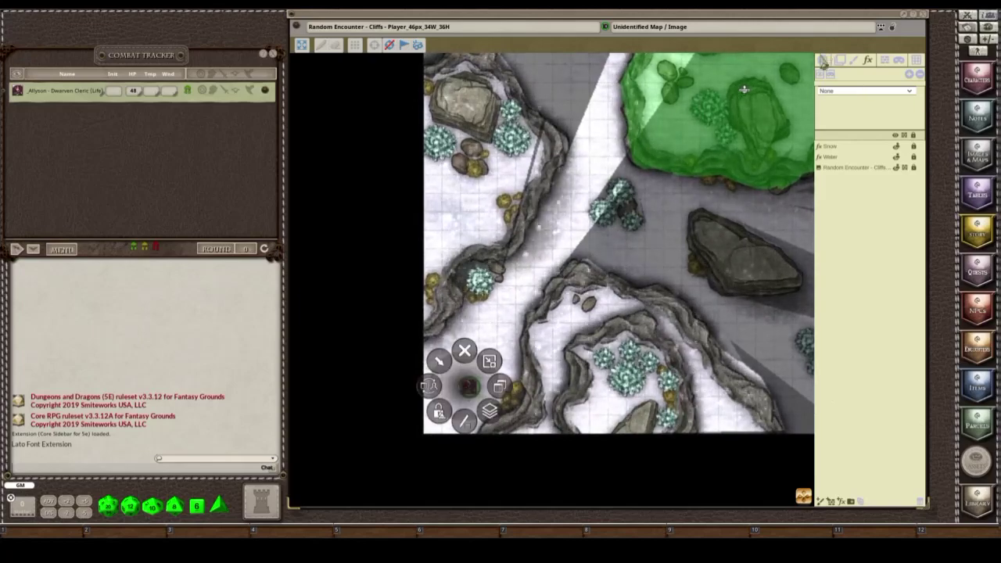
click(784, 283)
key(Escape)
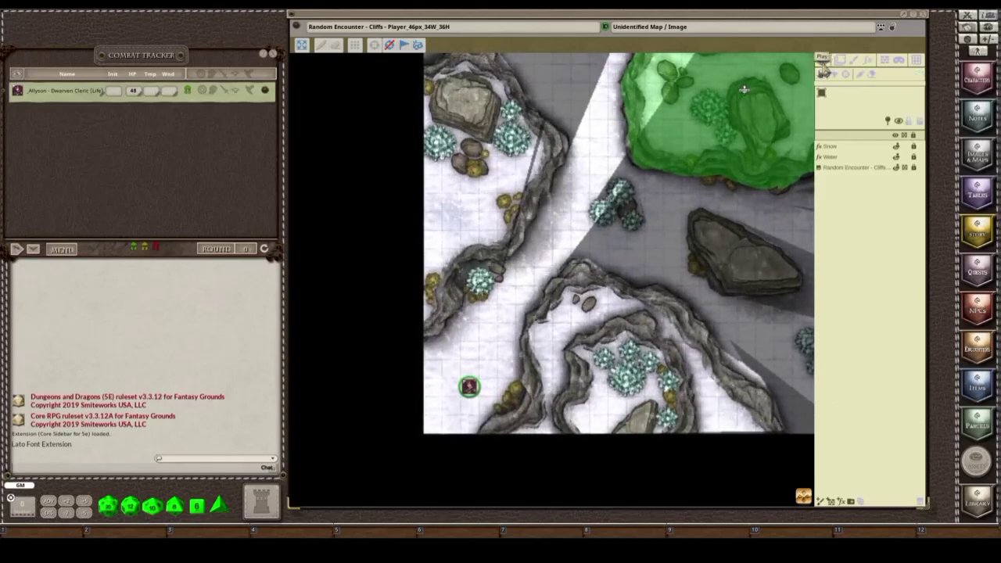
right_click(470, 384)
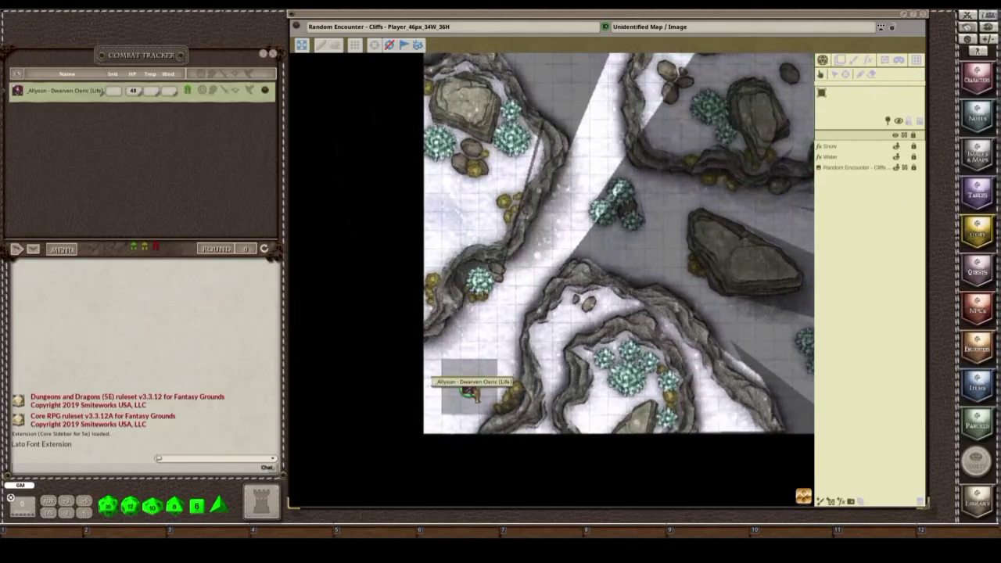
click(469, 349)
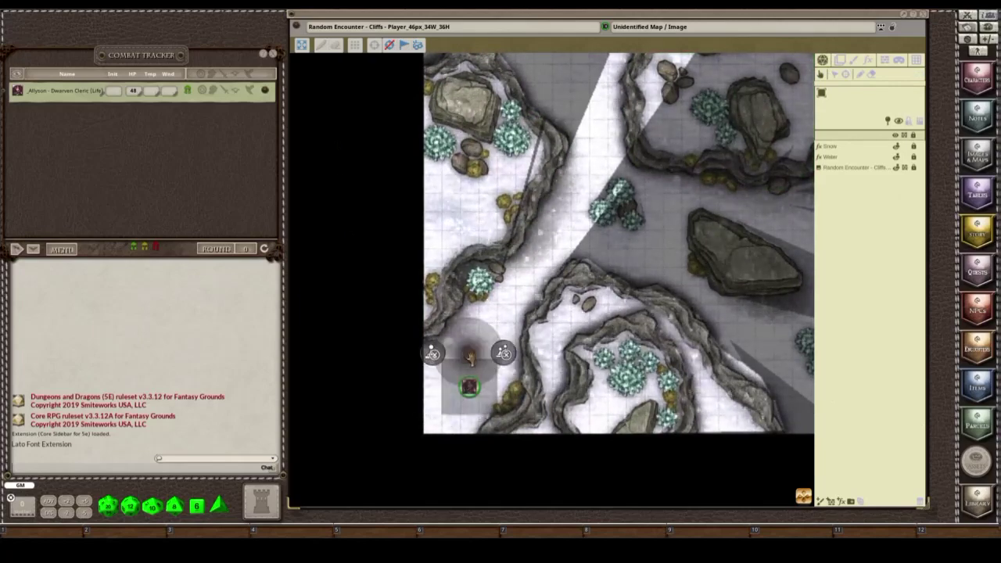
click(505, 353)
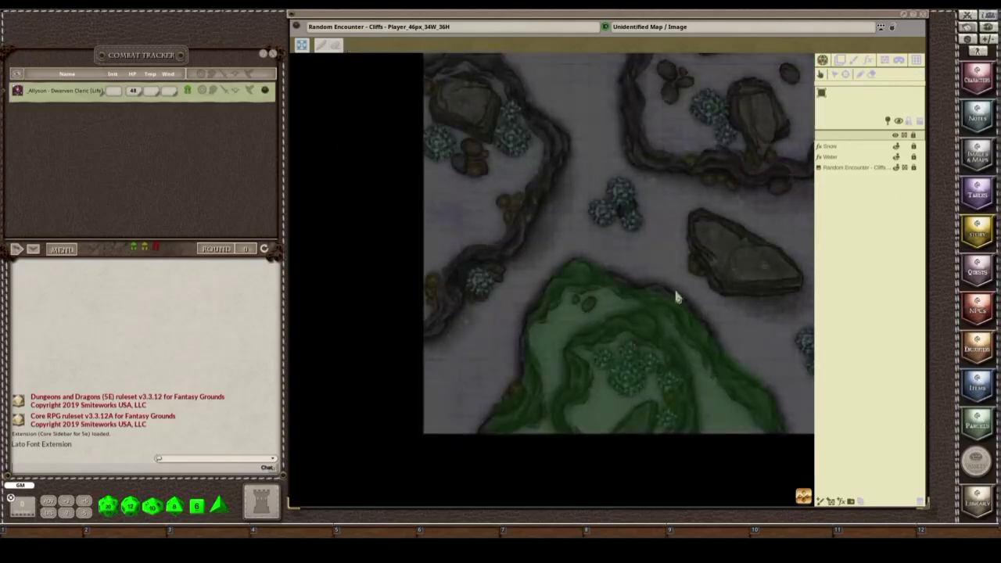
Lock the Random Encounter - Cliffs map and close its window
click(891, 27)
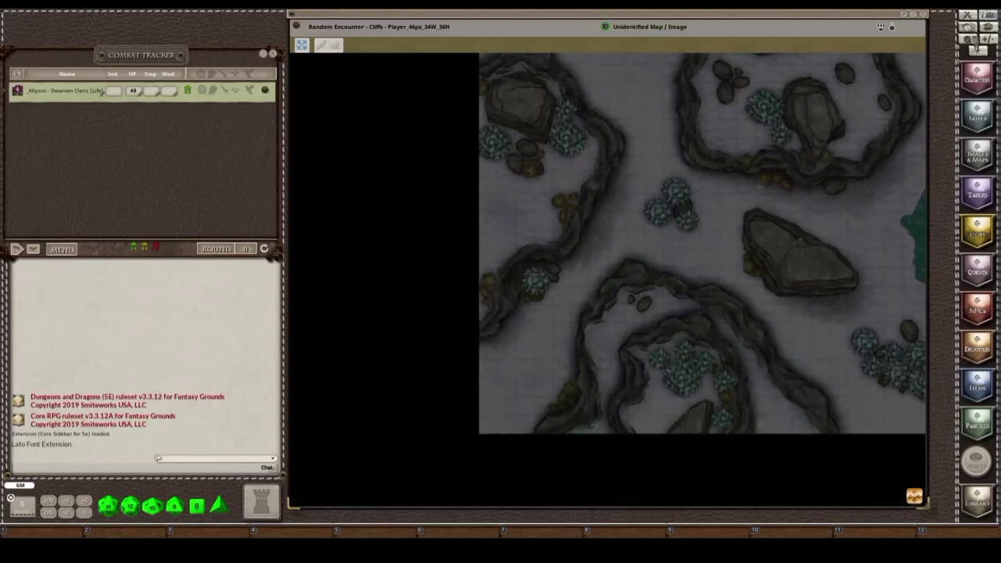
click(924, 14)
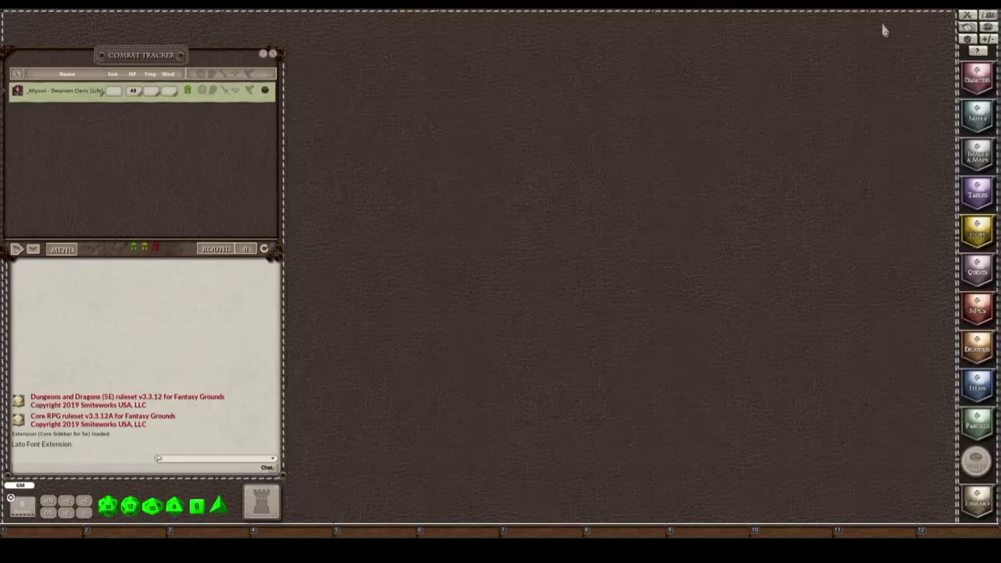